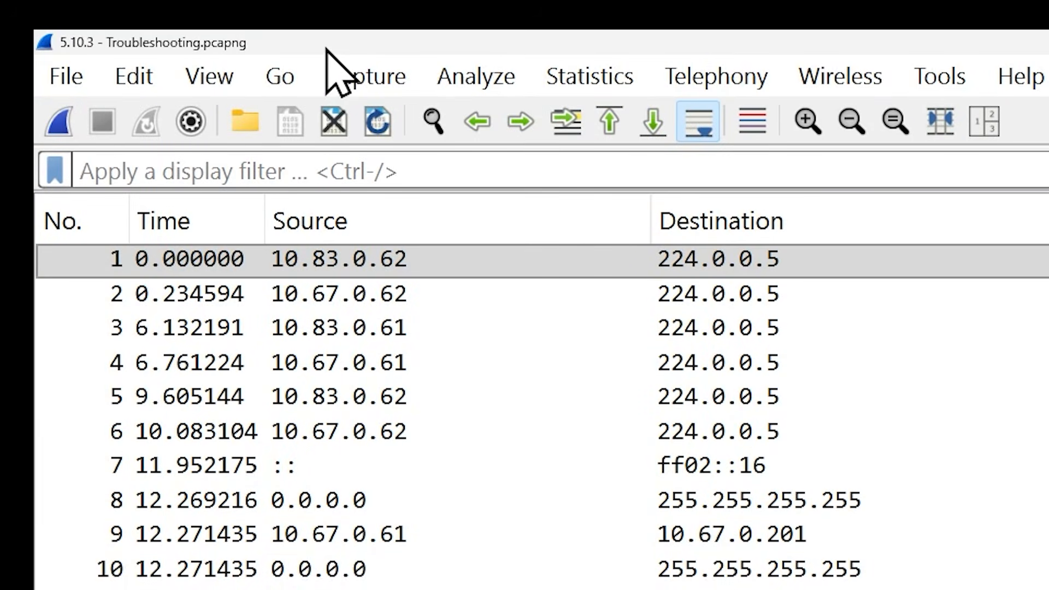
- Open the TCP conversations statistics for the capture and sort the conversations by packet count
left_click(605, 81)
left_click(766, 184)
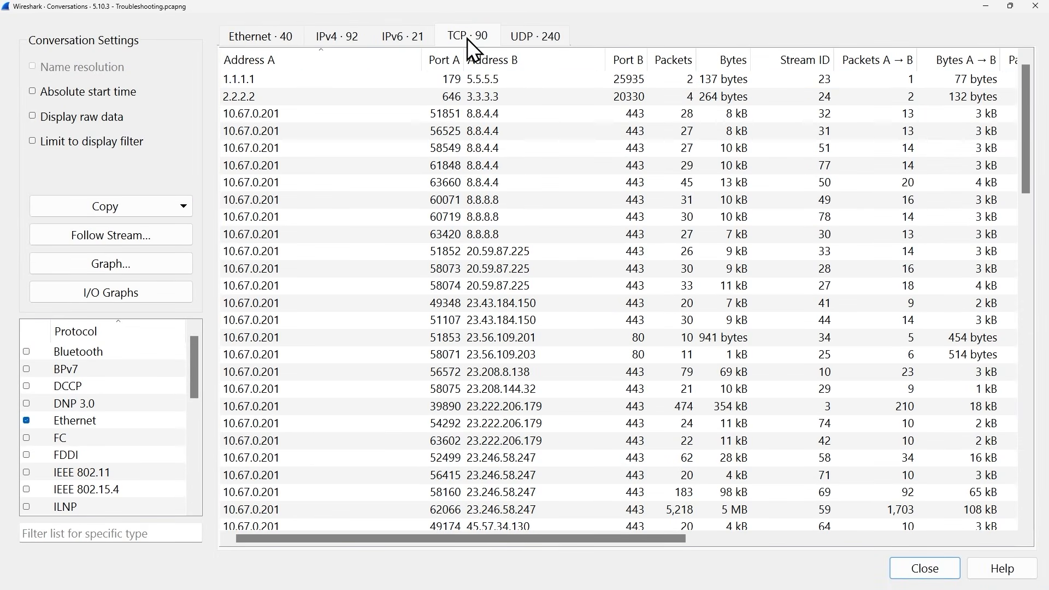
scroll(359, 151, "down", 4)
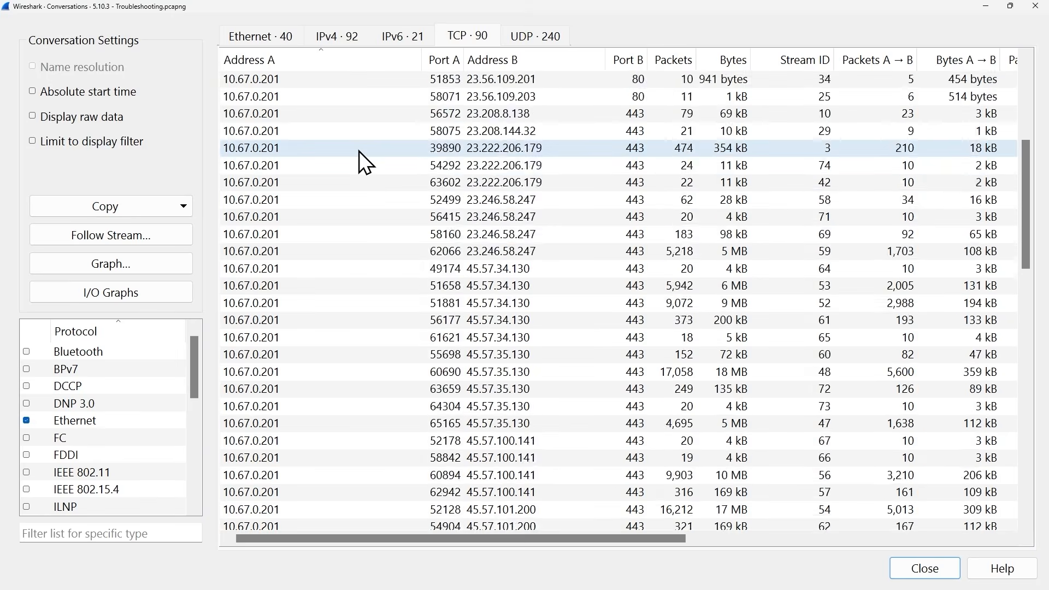
scroll(359, 151, "up", 4)
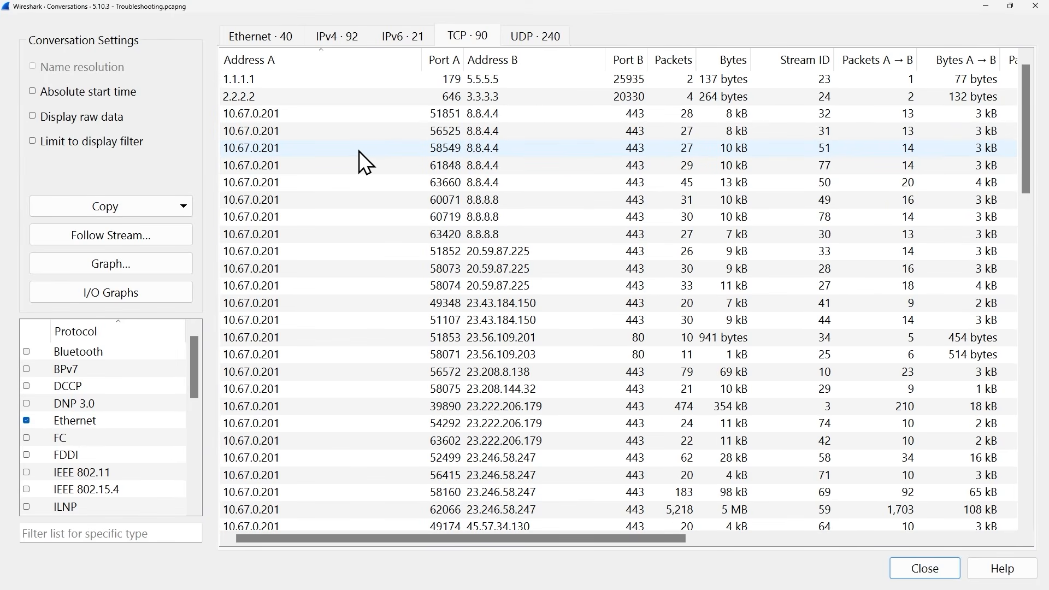
left_click(671, 65)
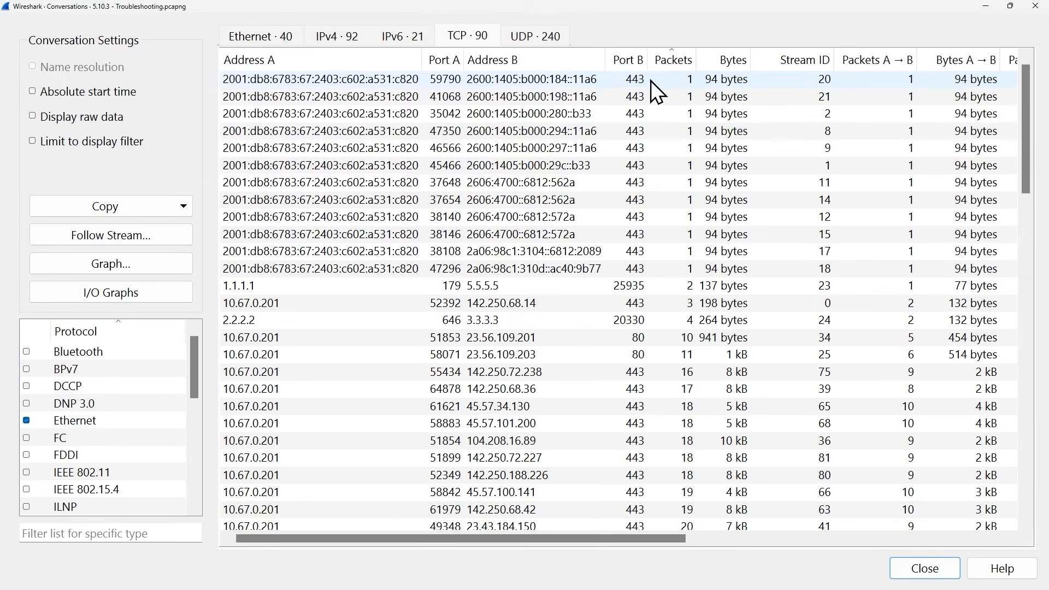
- Apply the first listed TCP conversation, port 59790 to 443 between the IPv6 hosts, as a display filter
left_click(542, 84)
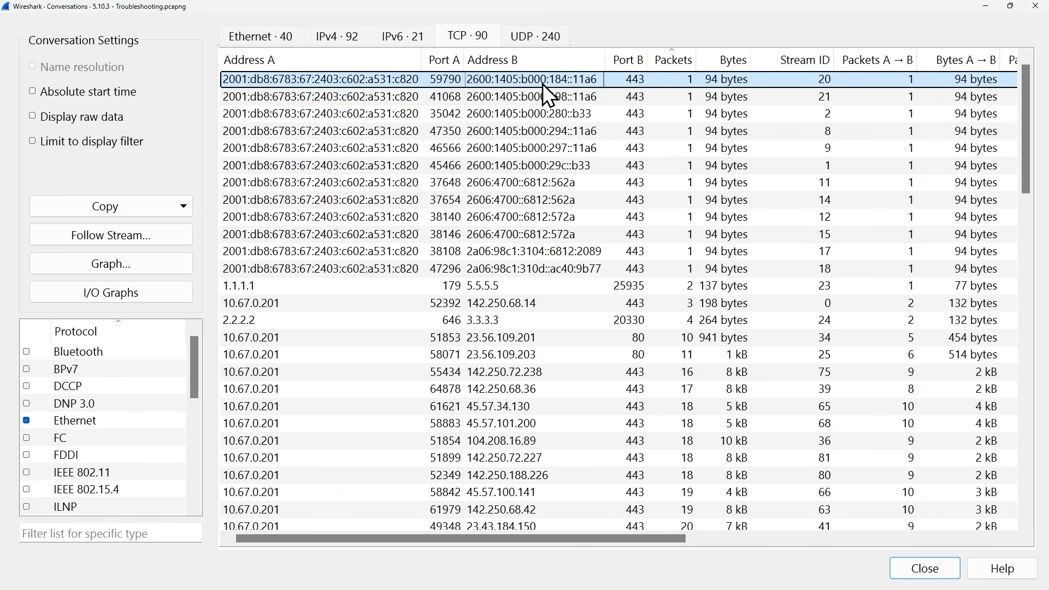
left_click(543, 100)
left_click(542, 116)
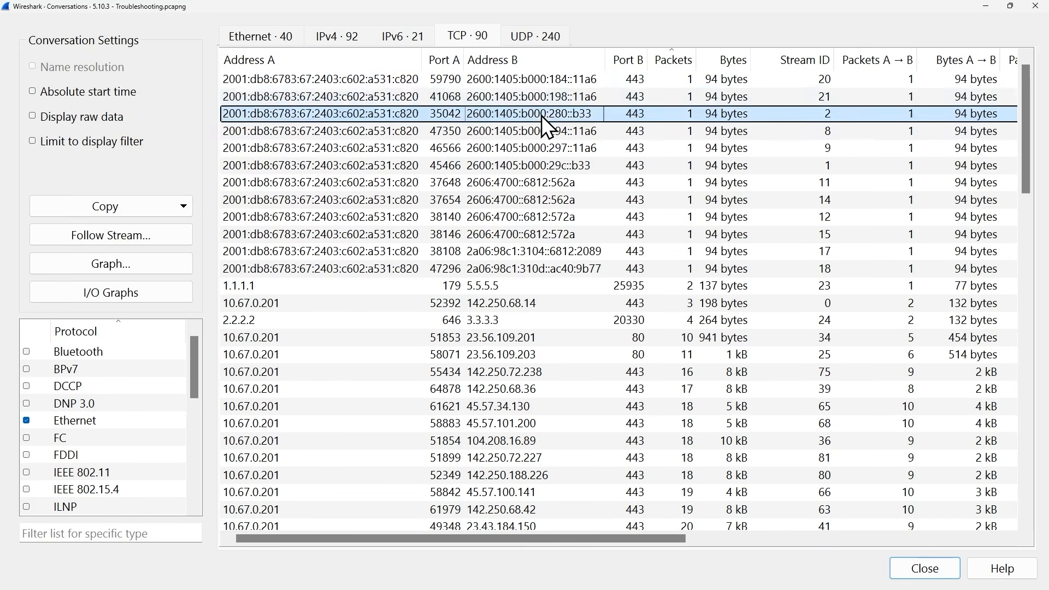
left_click(545, 79)
right_click(545, 80)
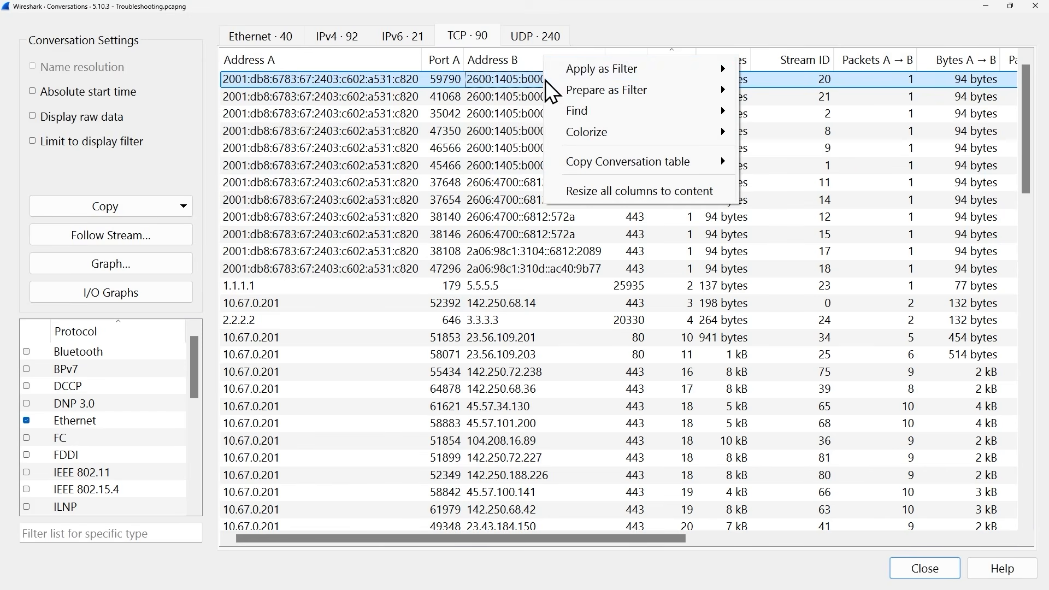
mouse_move(595, 70)
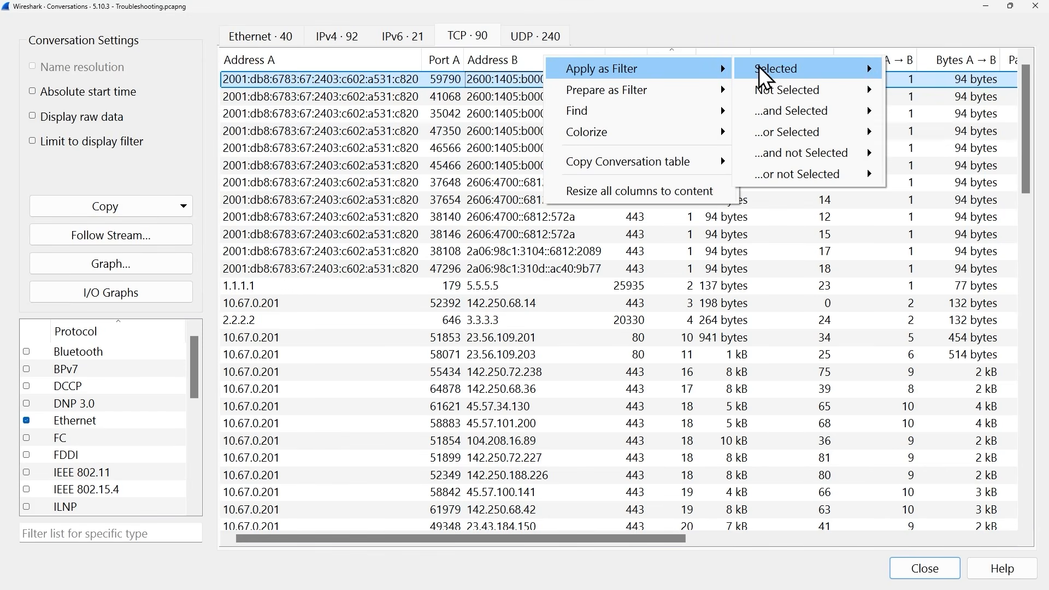
mouse_move(759, 66)
left_click(930, 70)
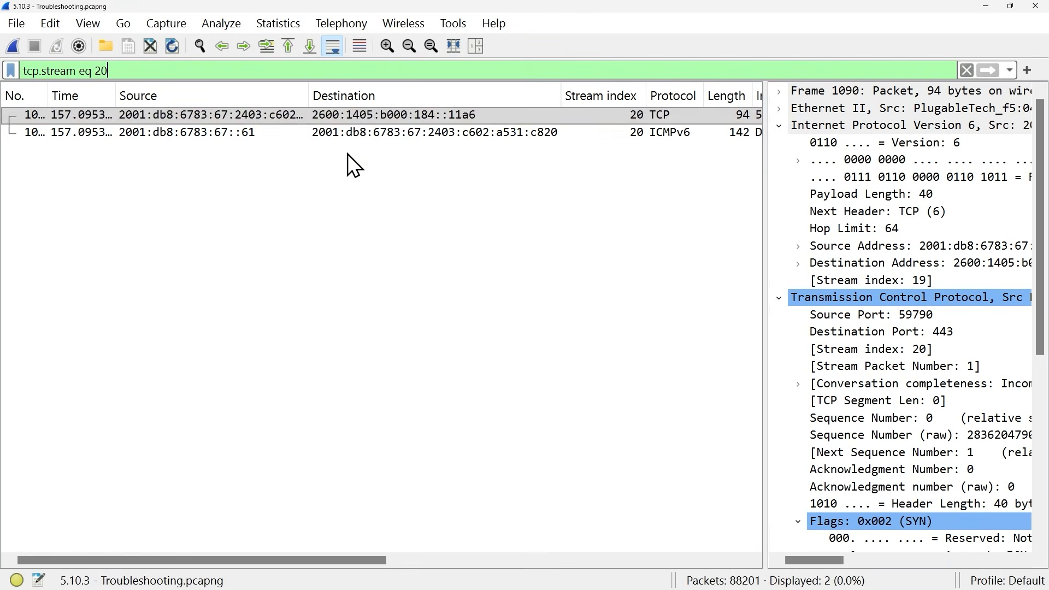
- Exclude the ICMPv6 packet by adding the Next Header ICMPv6 (58) field to the filter with 'and not Selected'
left_click(359, 116)
left_click(355, 135)
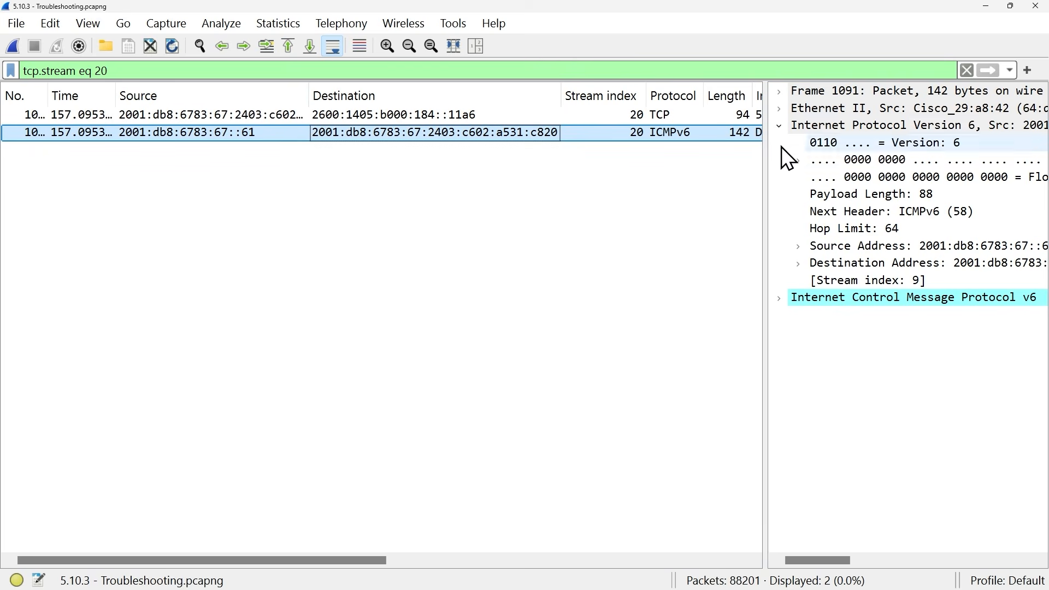
left_click(874, 211)
left_click_drag(873, 210, 262, 71)
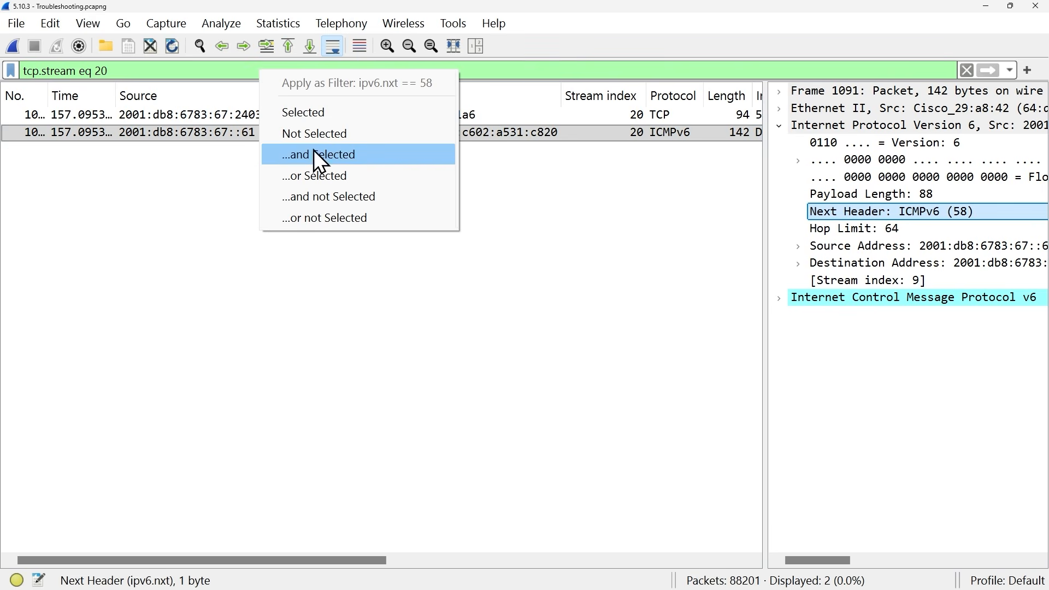
left_click(343, 198)
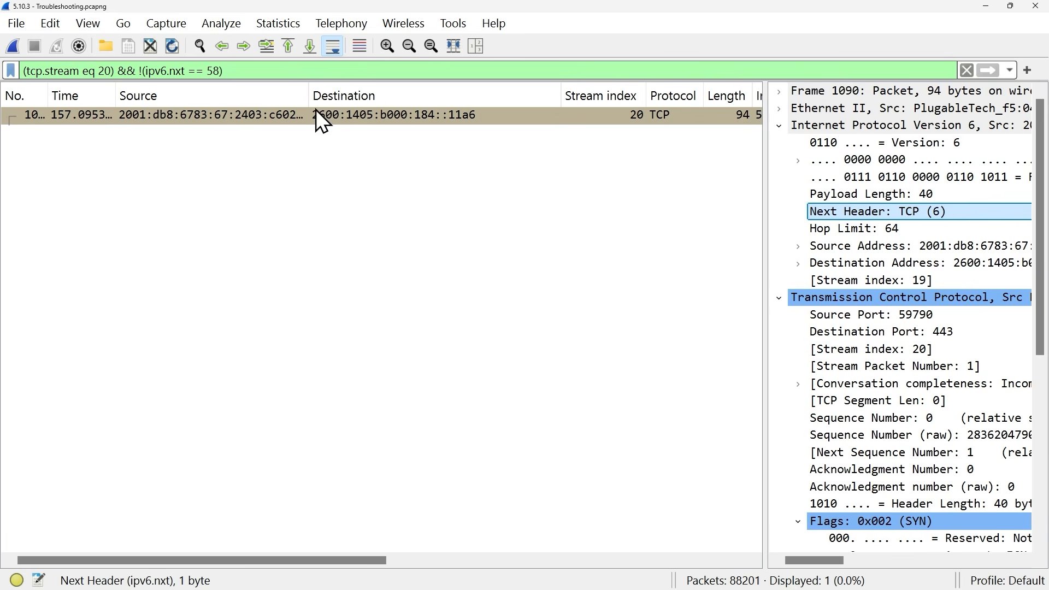
- Resize the packet list columns to fit their contents and widen the packet details pane
left_click_drag(309, 97, 392, 98)
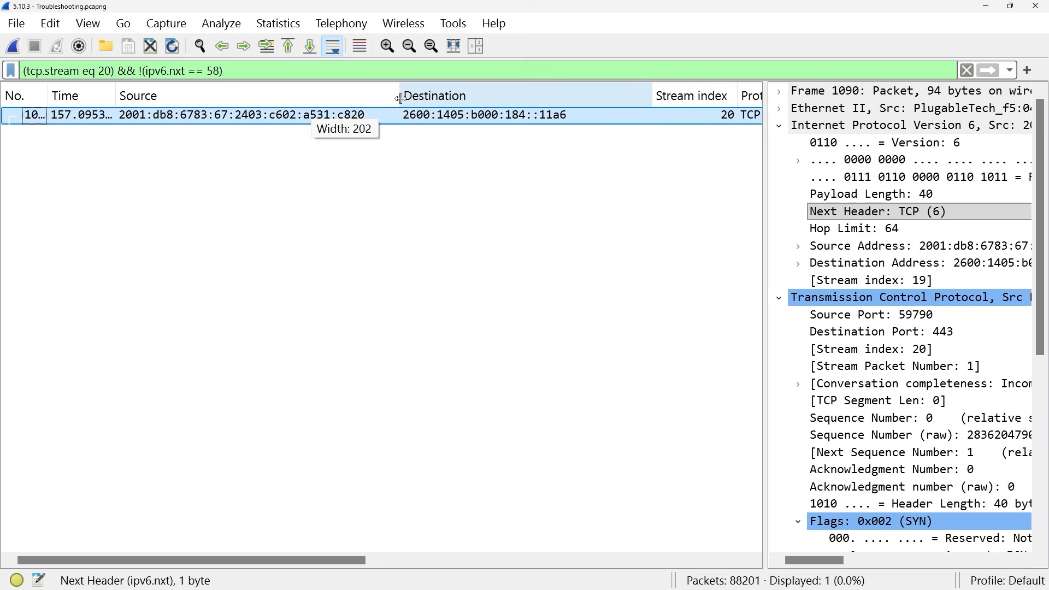
left_click(457, 47)
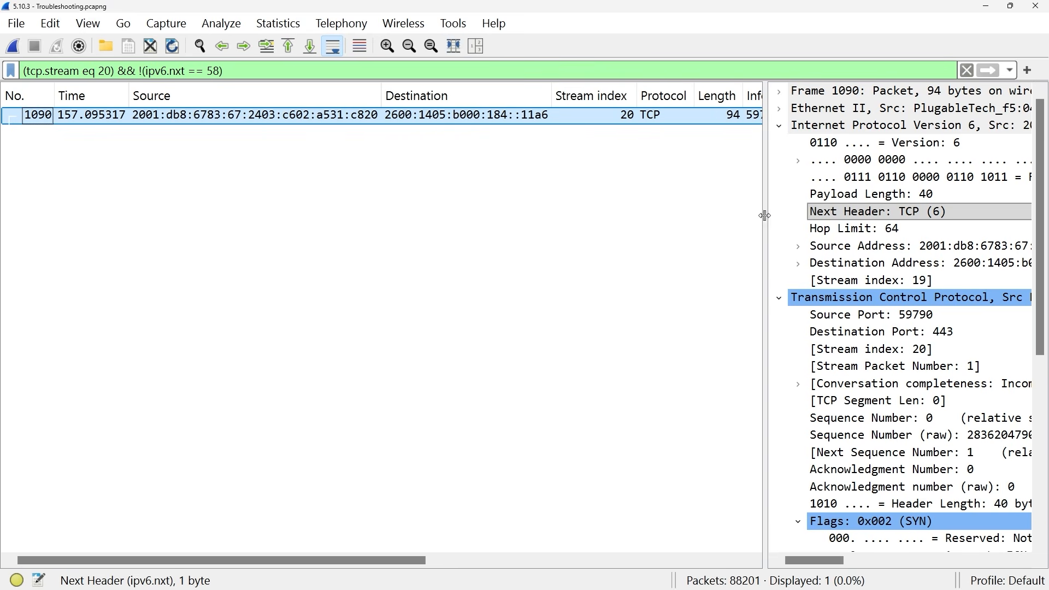
left_click_drag(764, 215, 282, 203)
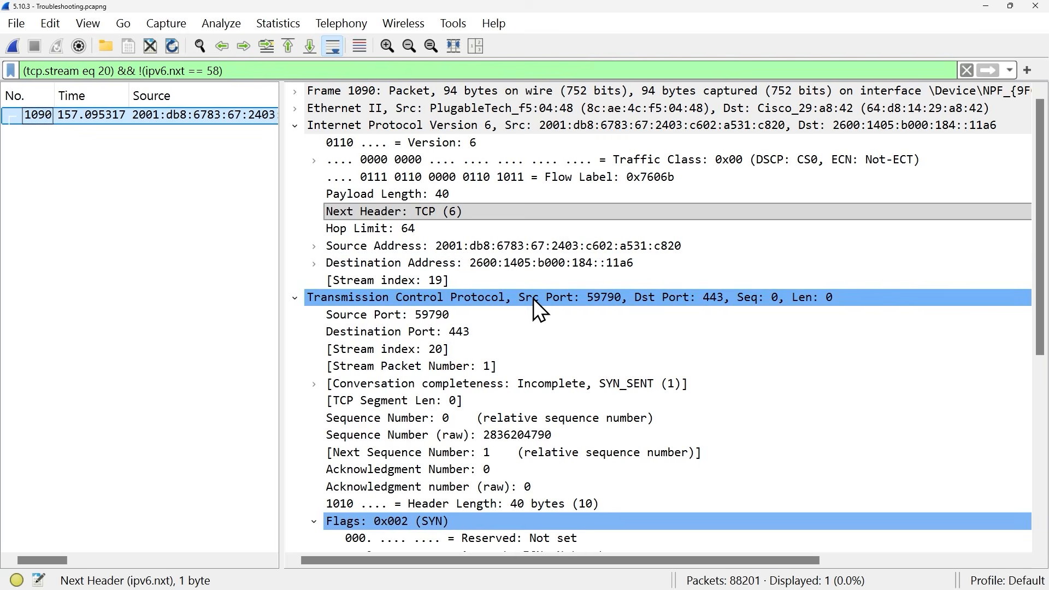
- Examine the Ethernet type and the IPv6 next header fields of the filtered packet
key("ctrl+Left")
left_click(295, 109)
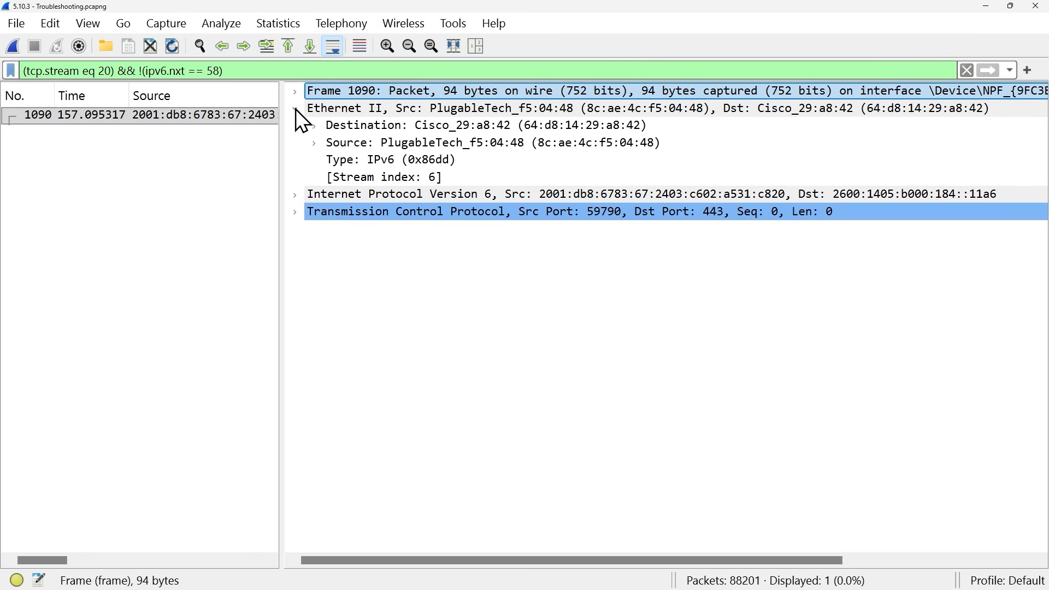
left_click(415, 161)
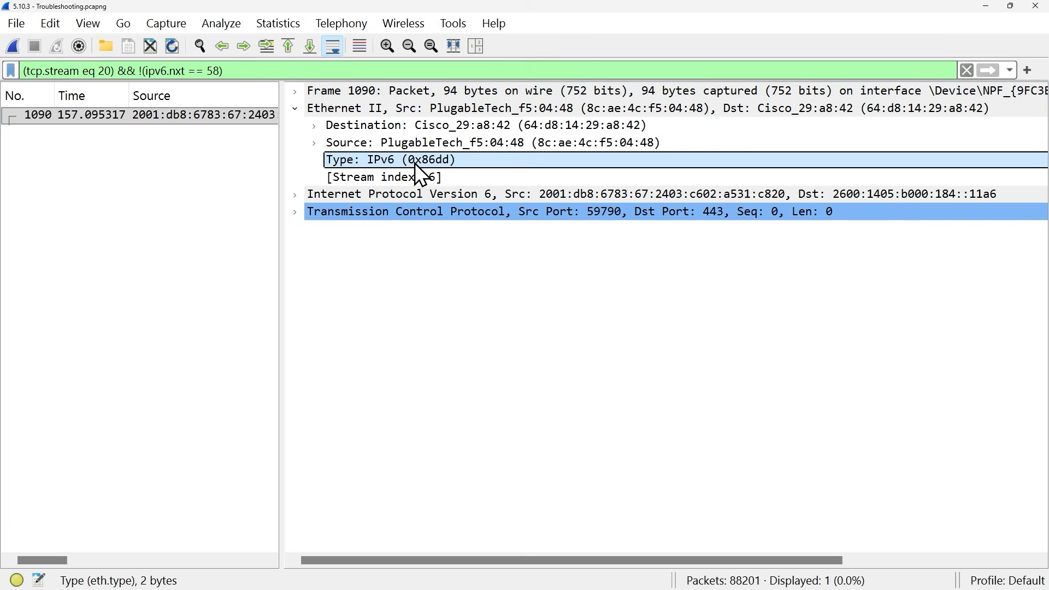
left_click(295, 108)
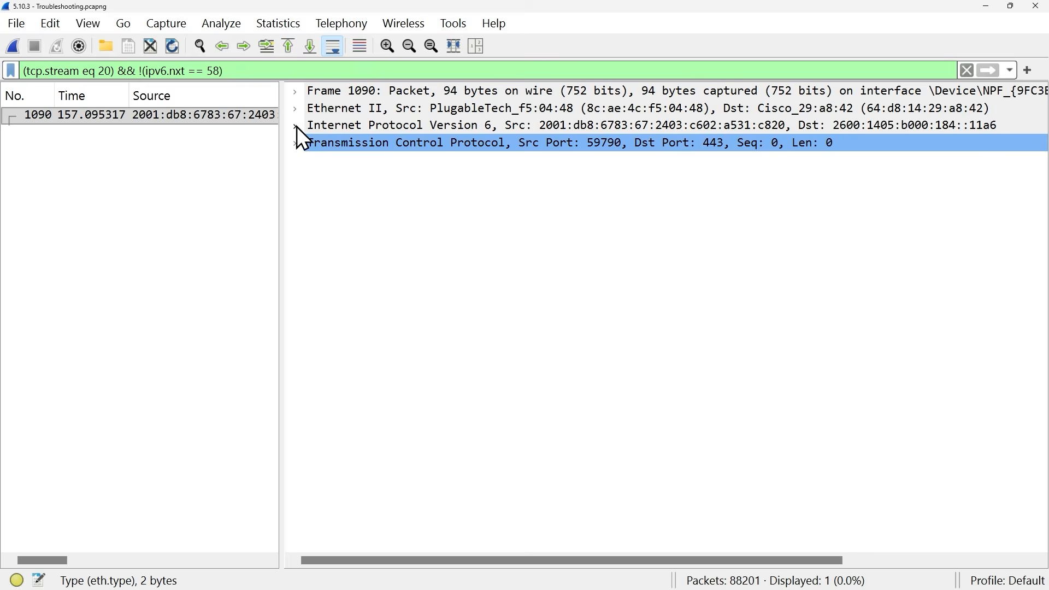
left_click(296, 126)
left_click(407, 218)
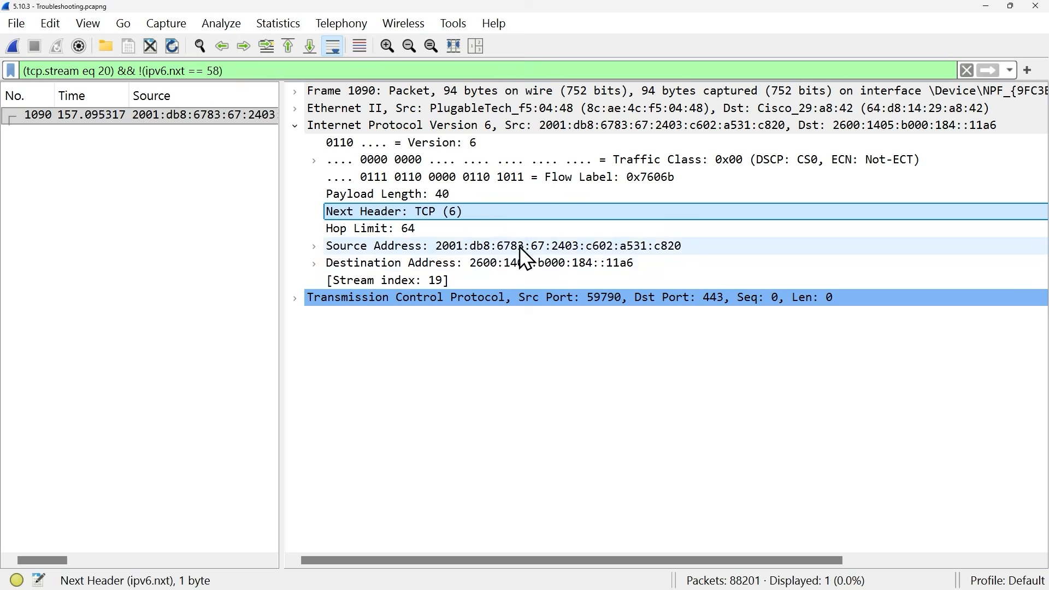
left_click(295, 125)
- Examine the TCP header's ports, sequence and acknowledgment numbers, and the expanded SYN flag bits
left_click(294, 144)
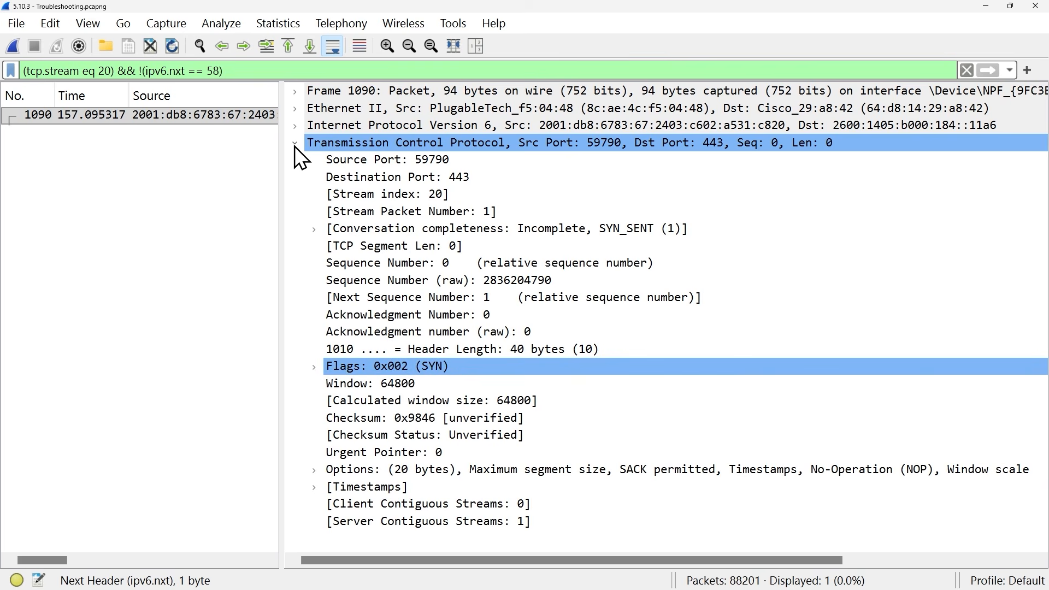
left_click(433, 163)
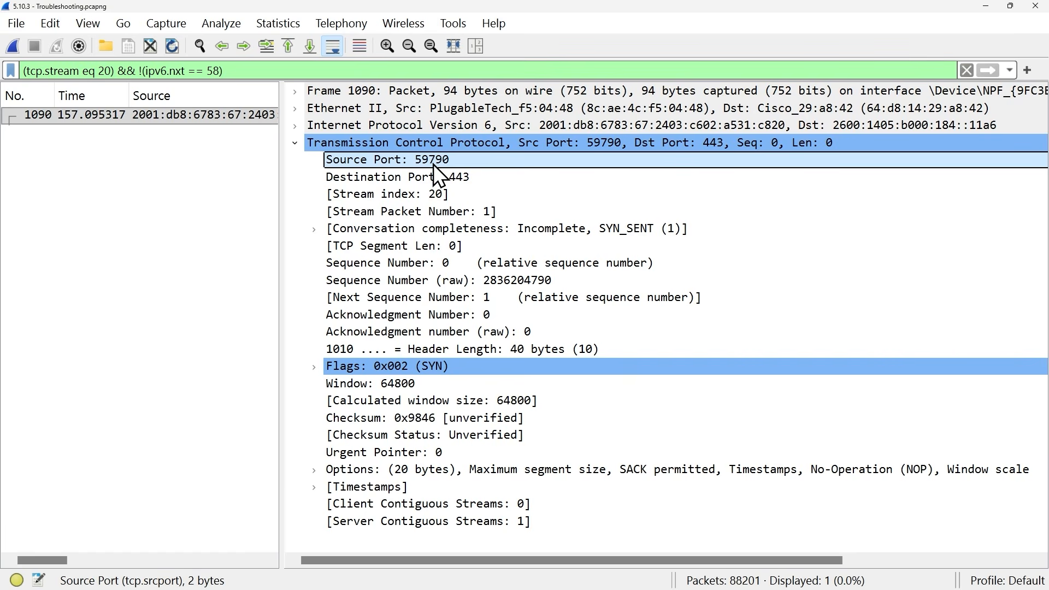
left_click(462, 180)
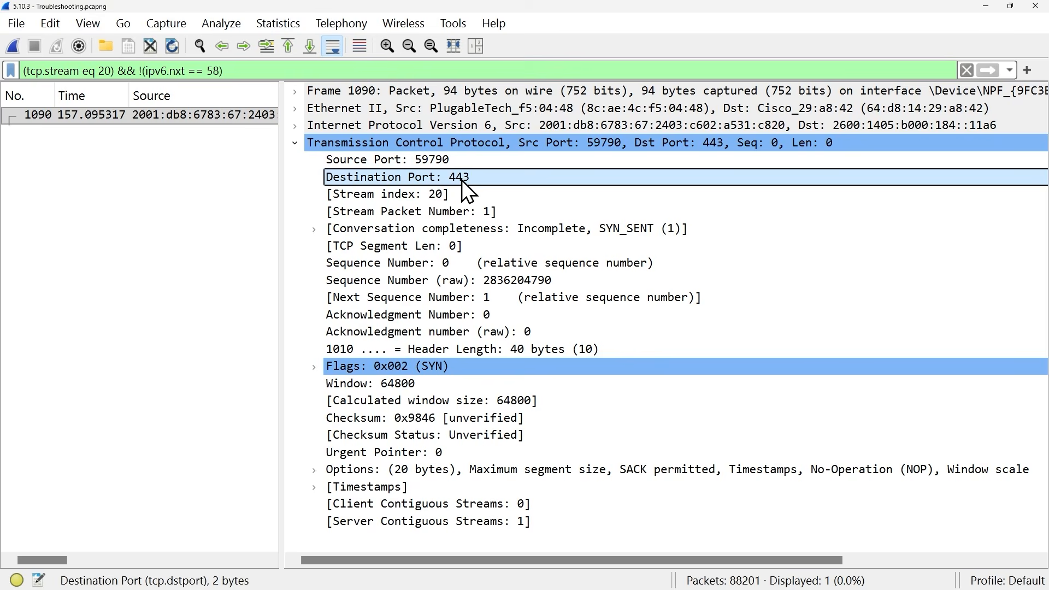
left_click(446, 265)
left_click(449, 315)
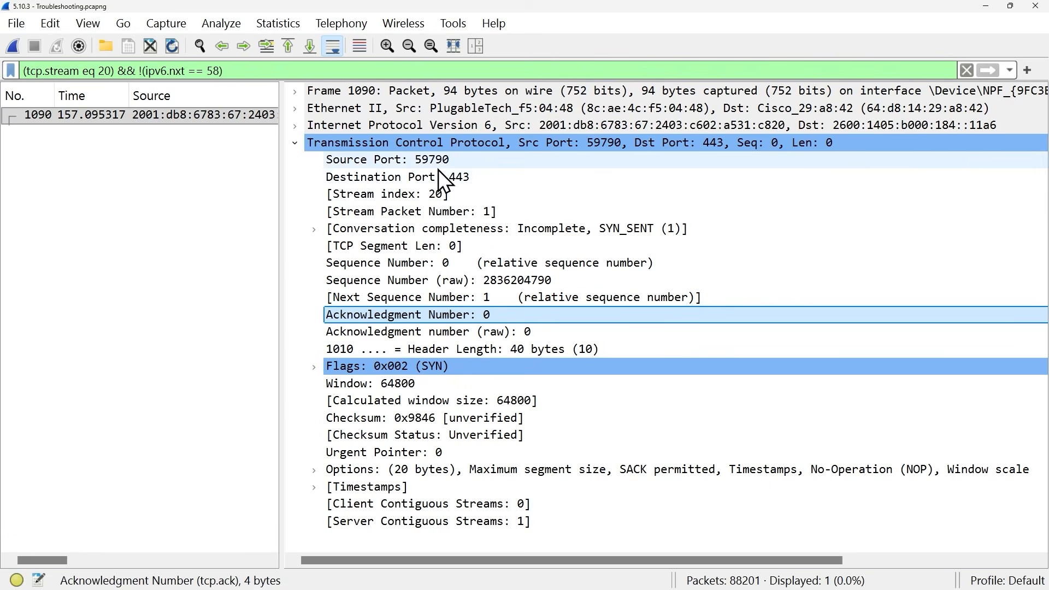
left_click(320, 370)
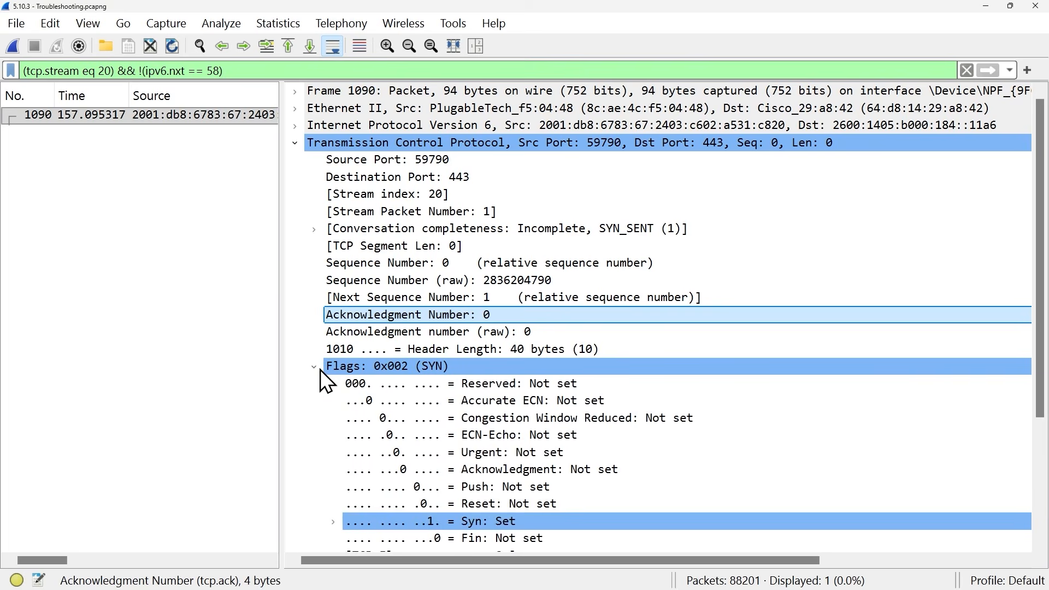
left_click(484, 523)
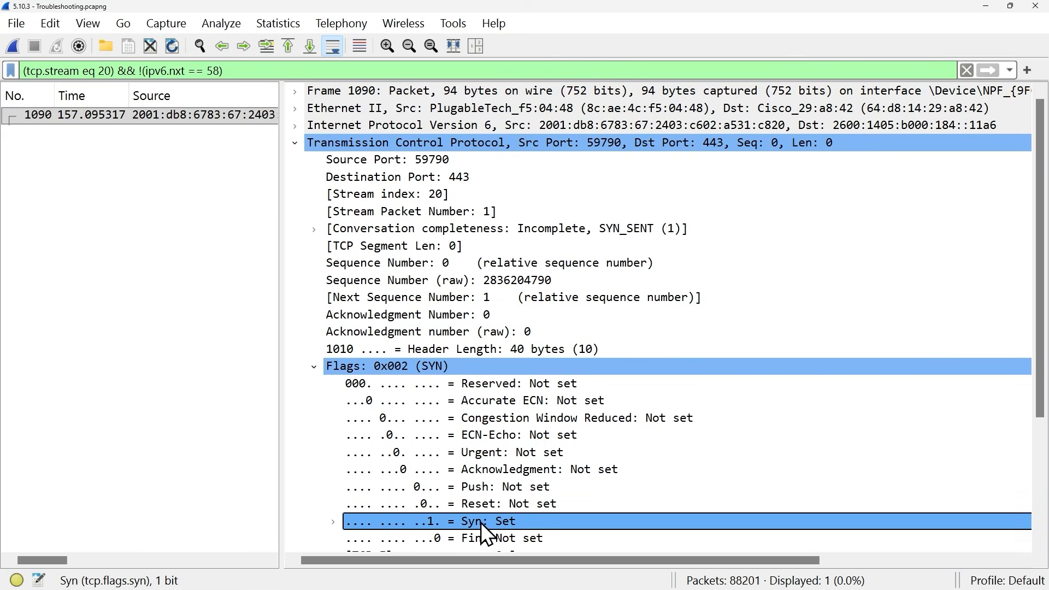
scroll(663, 432, "down", 2)
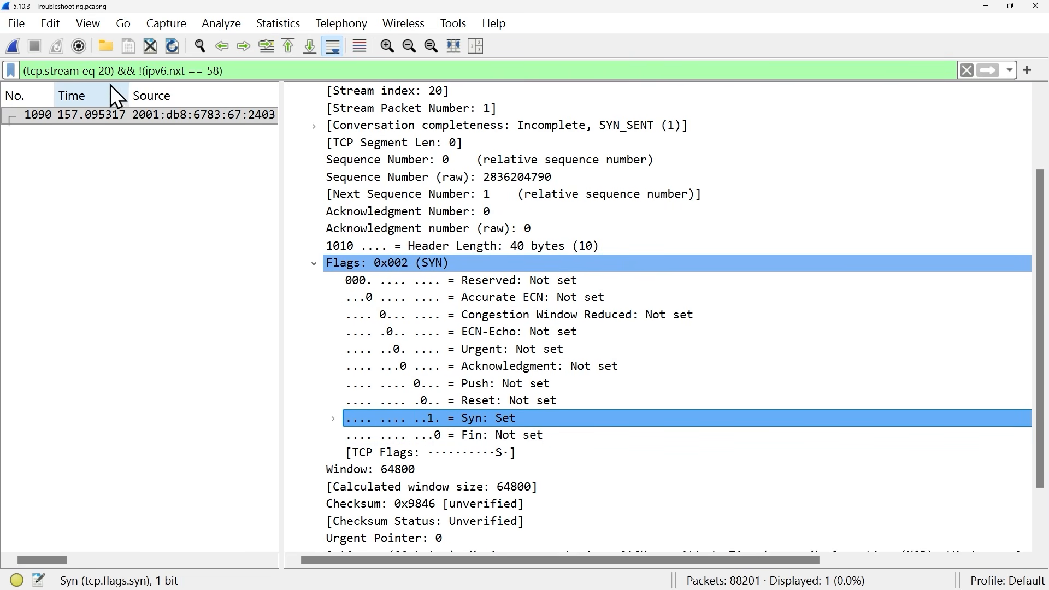
double_click(103, 71)
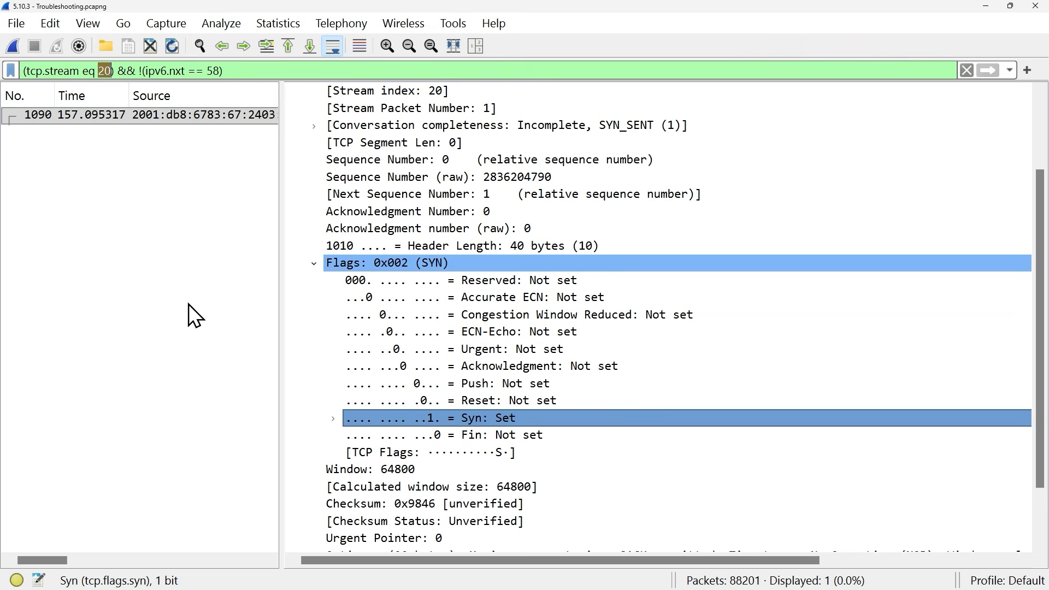
left_click(99, 73)
left_click_drag(99, 74, 111, 73)
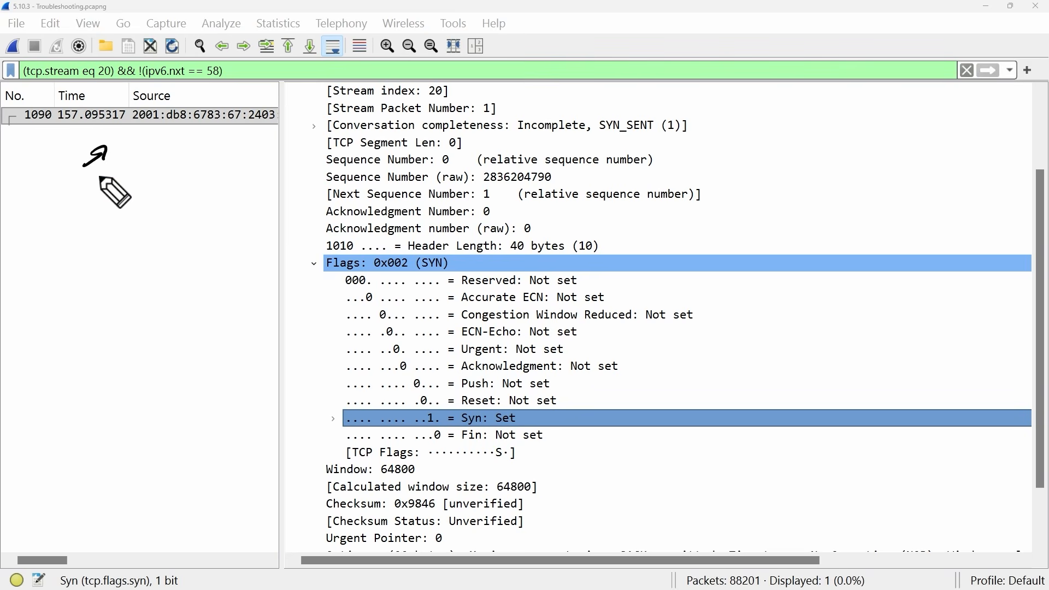
mouse_move(106, 176)
left_mouse_down()
mouse_move(103, 189)
mouse_move(133, 169)
mouse_move(181, 166)
left_mouse_up()
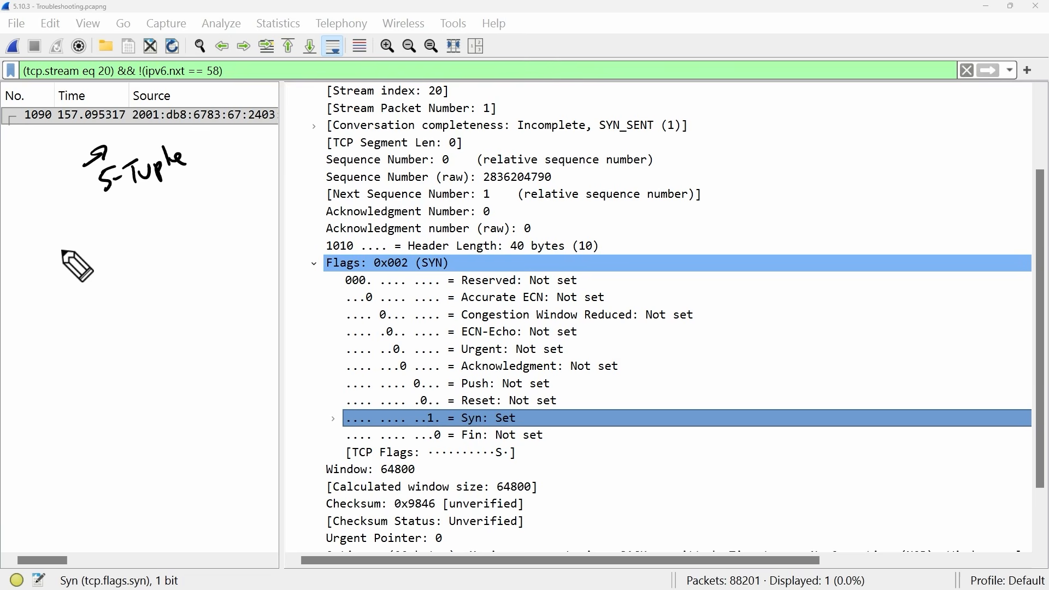
mouse_move(63, 246)
left_mouse_down()
mouse_move(66, 262)
mouse_move(70, 253)
left_mouse_up()
mouse_move(127, 228)
left_mouse_down()
mouse_move(117, 239)
mouse_move(156, 232)
left_mouse_up()
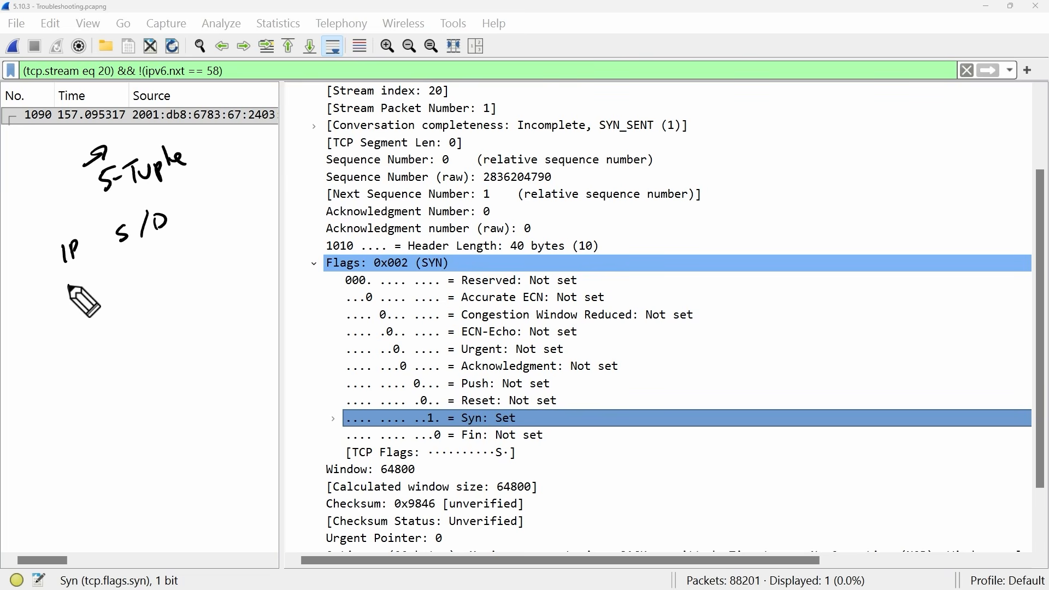
mouse_move(63, 284)
left_mouse_down()
mouse_move(84, 293)
mouse_move(140, 274)
mouse_move(147, 255)
mouse_move(147, 267)
left_mouse_up()
scroll(477, 234, "up", 2)
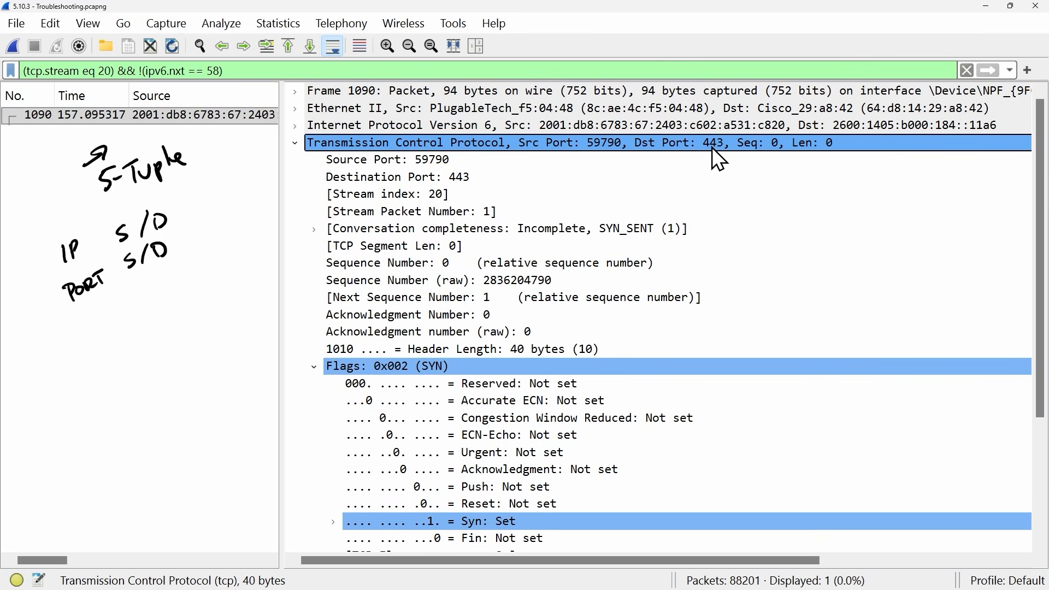
left_click_drag(106, 299, 131, 293)
mouse_move(119, 295)
left_mouse_down()
mouse_move(117, 314)
mouse_move(142, 293)
left_mouse_up()
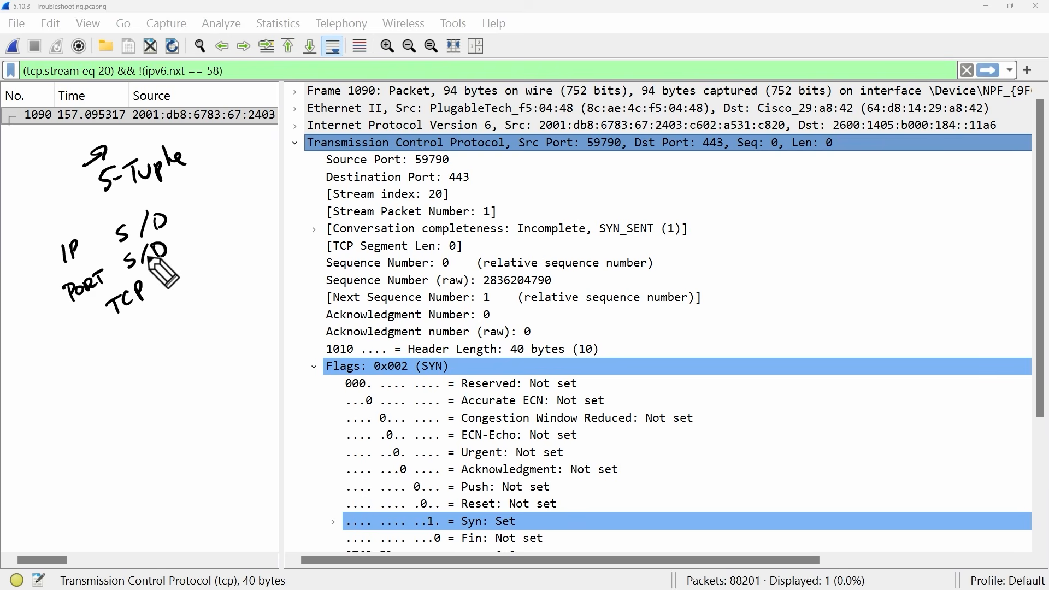
mouse_move(137, 329)
left_mouse_down()
mouse_move(138, 312)
mouse_move(142, 320)
left_mouse_up()
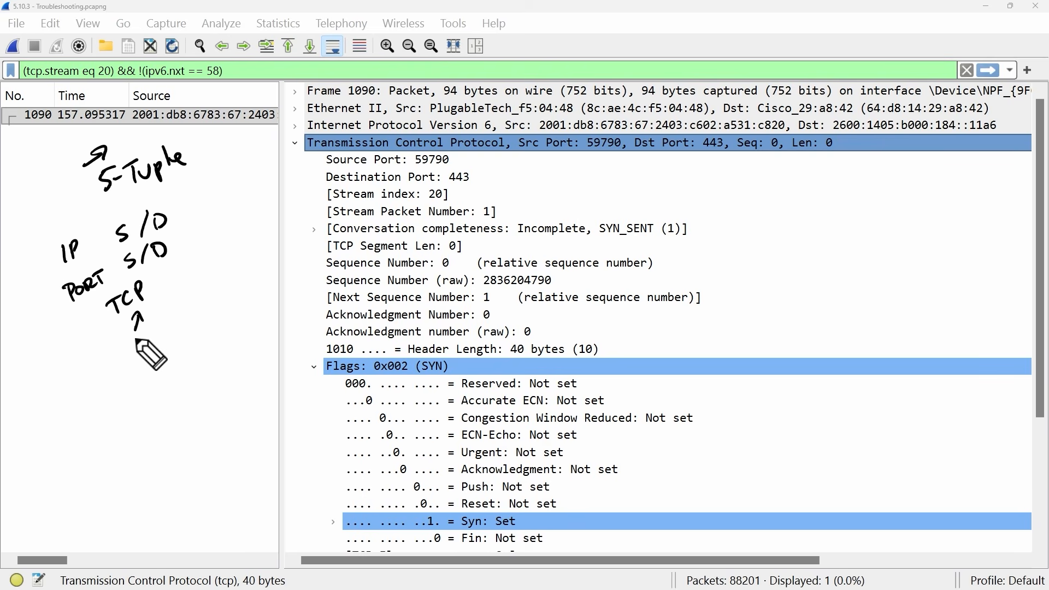
- Widen the packet list pane and remove the ICMPv6 exclusion so the filter is just tcp.stream eq 20
left_click_drag(282, 353, 604, 354)
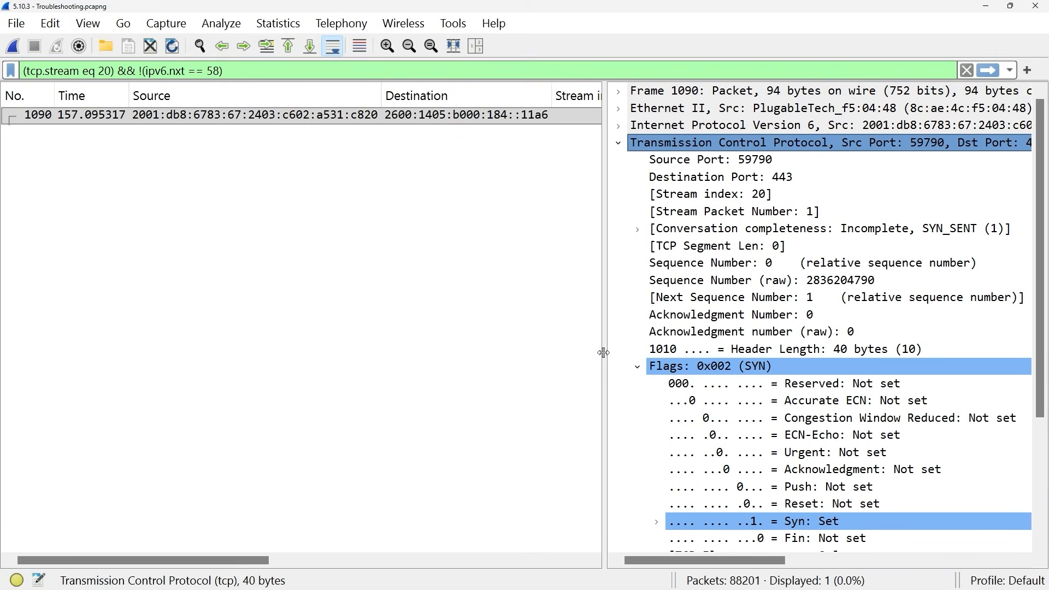
left_click_drag(118, 71, 244, 81)
key("BackSpace")
key("Return")
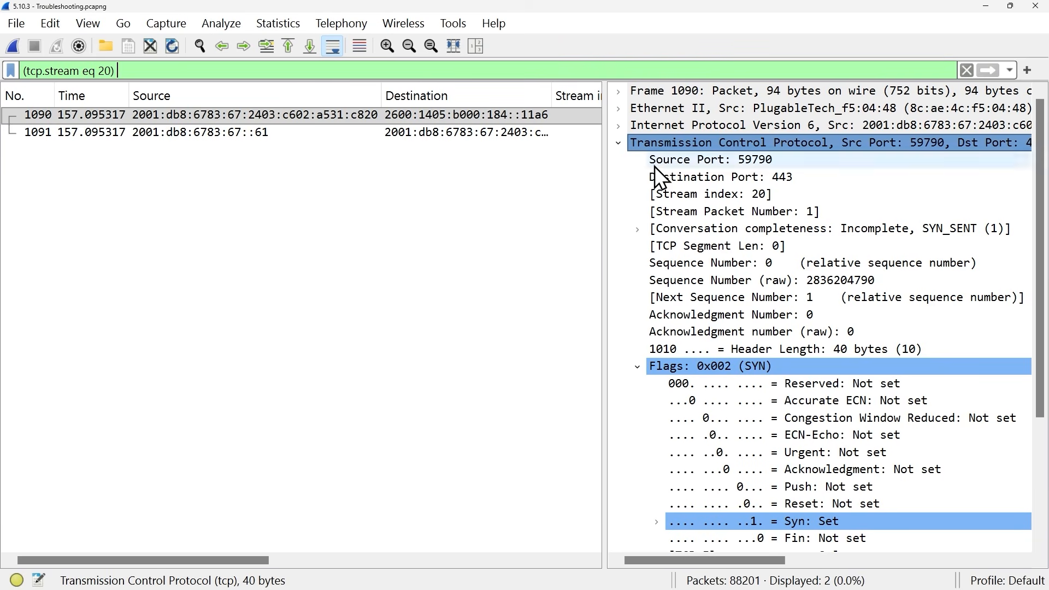
- Change the preferences layout so the packet list is on top with packet details and bytes side by side below
key("alt+e")
left_click(104, 571)
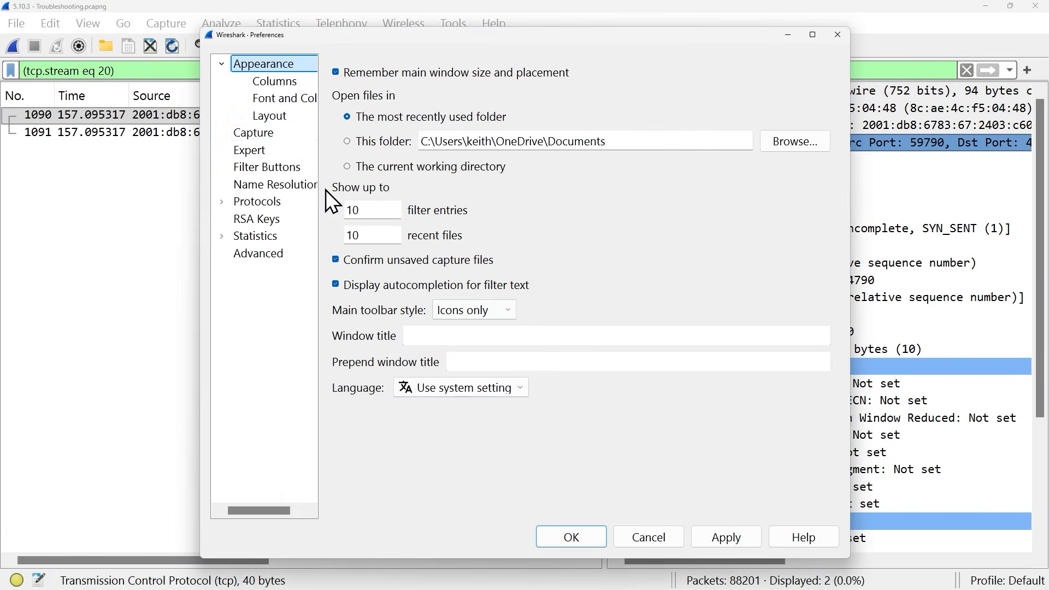
left_click(269, 116)
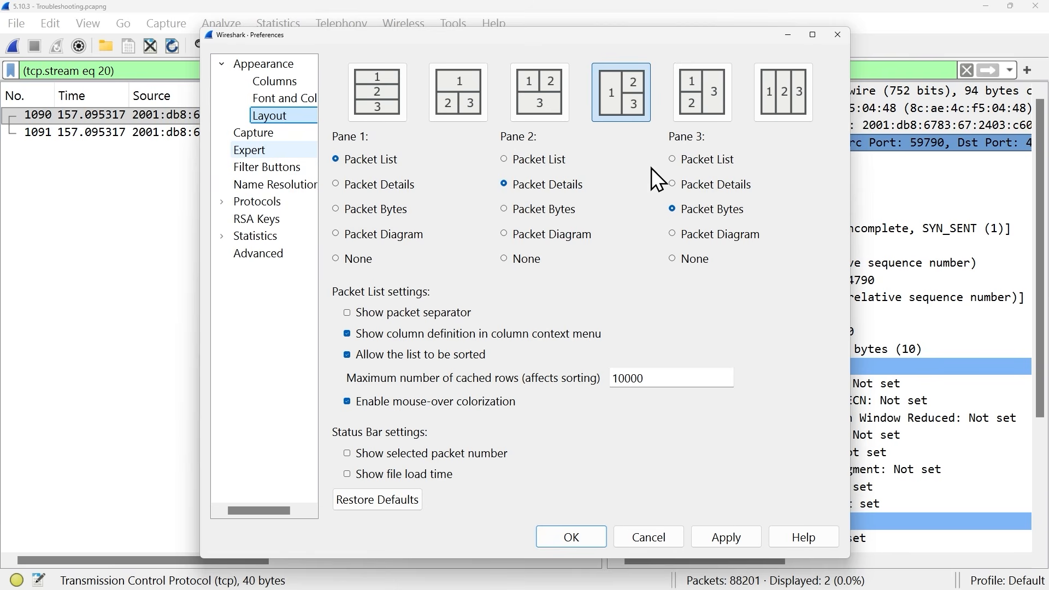
left_click(457, 90)
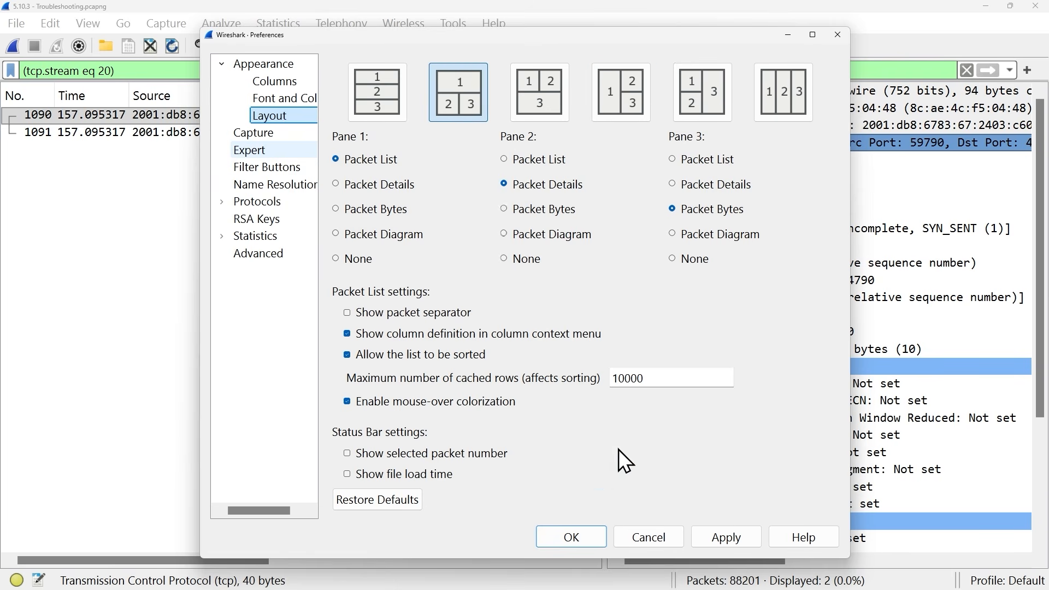
left_click(572, 536)
- Select the ICMPv6 packet 1091 and examine its Destination Unreachable type and code fields
left_click(432, 132)
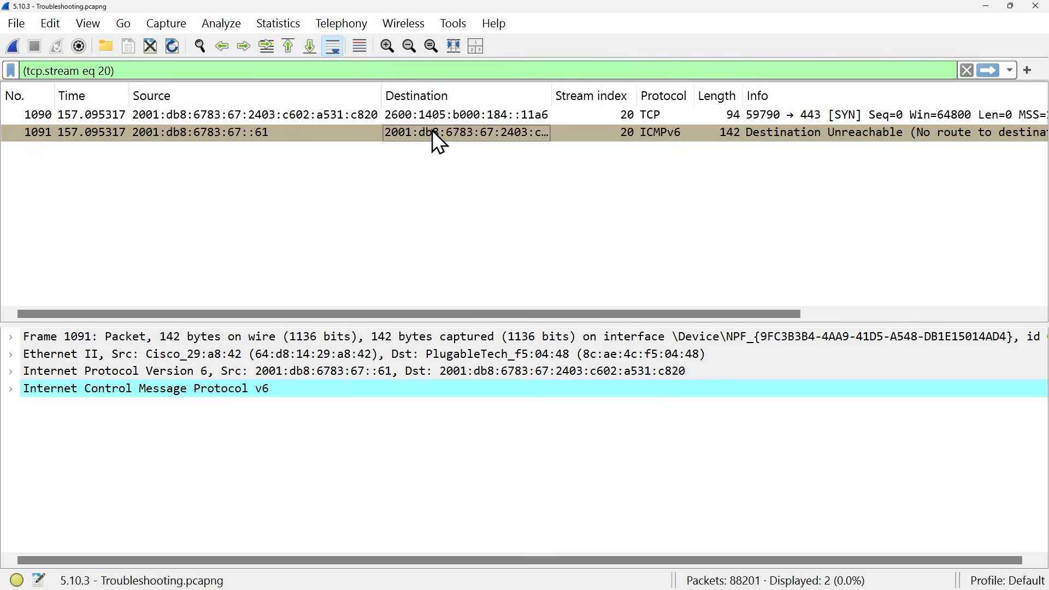
left_click(11, 389)
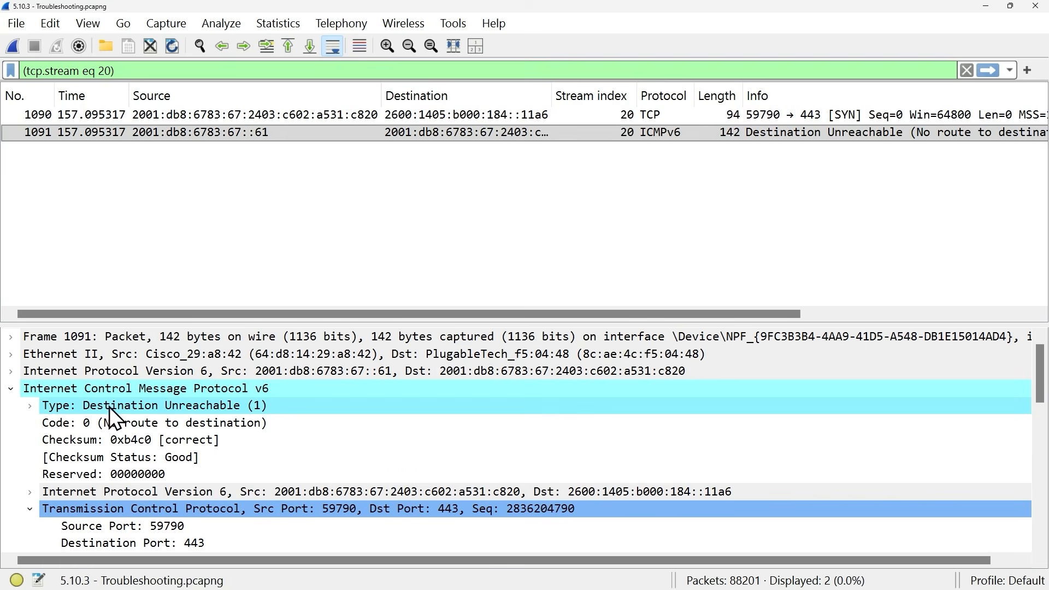
left_click(146, 408)
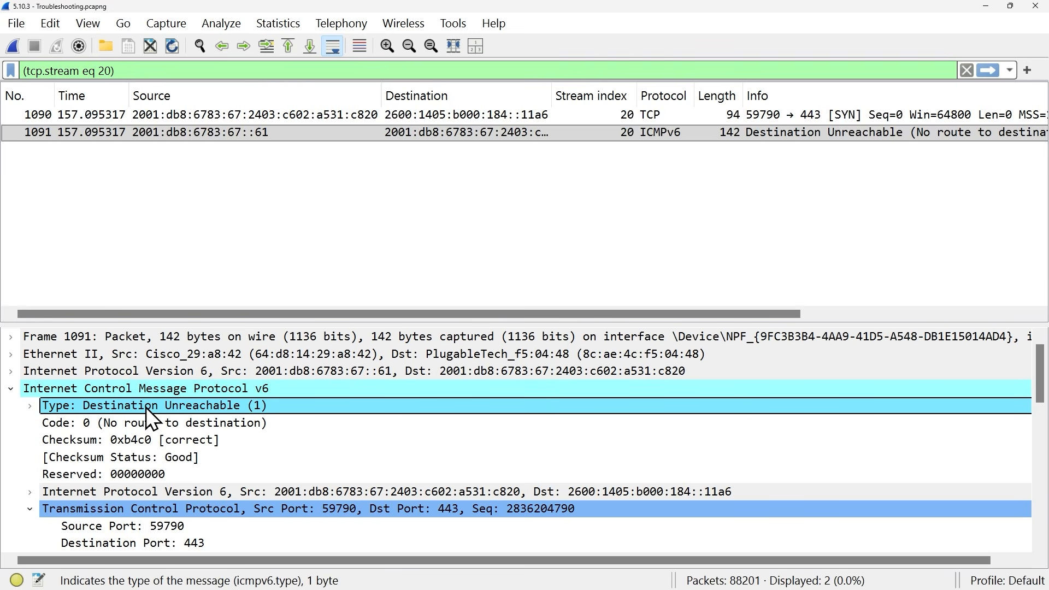
left_click(154, 422)
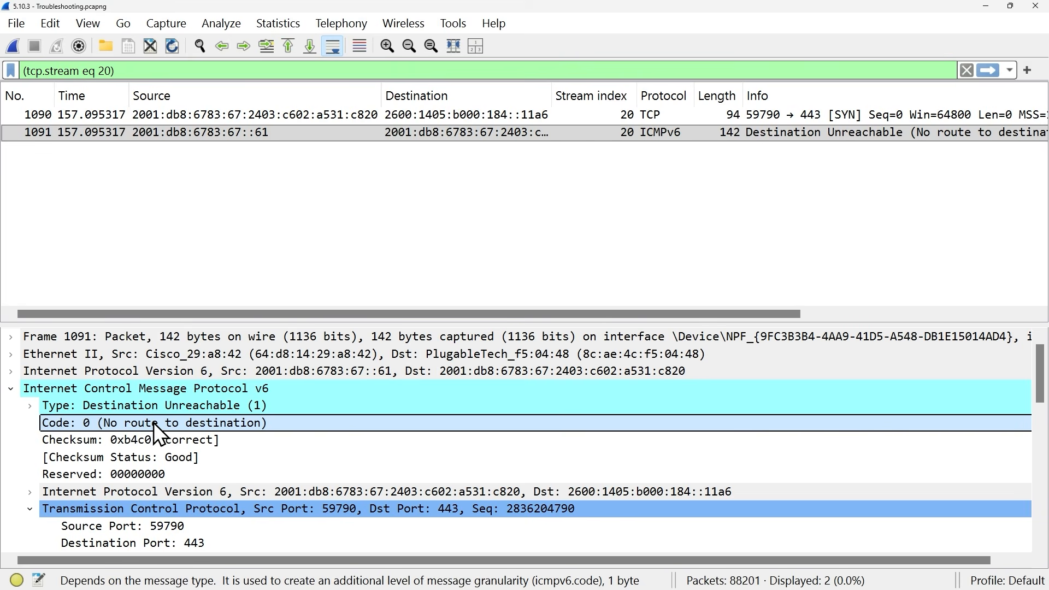
- Shrink the packet list pane to give the packet details more room
left_click(172, 132)
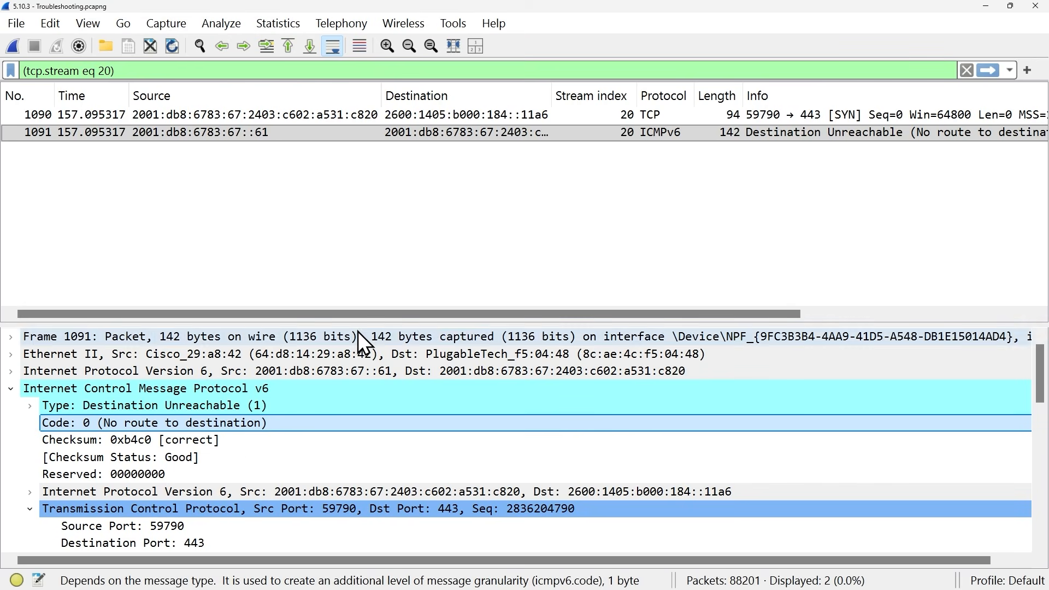
left_click_drag(361, 323, 361, 186)
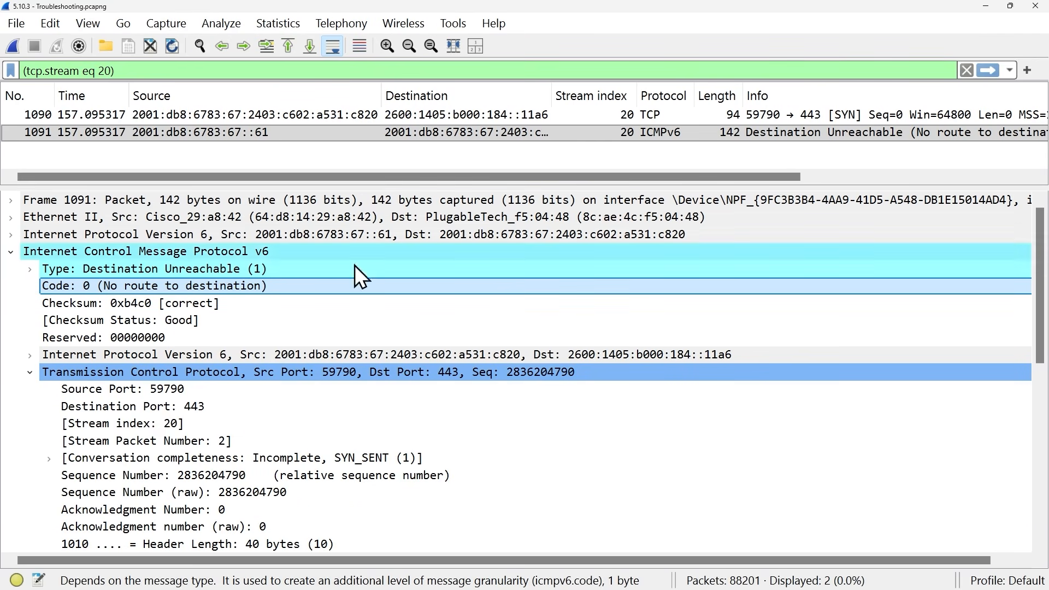
- Examine the embedded TCP header inside the ICMPv6 message, including its ports and SYN flags, then collapse the ICMPv6 section
scroll(366, 421, "down", 1)
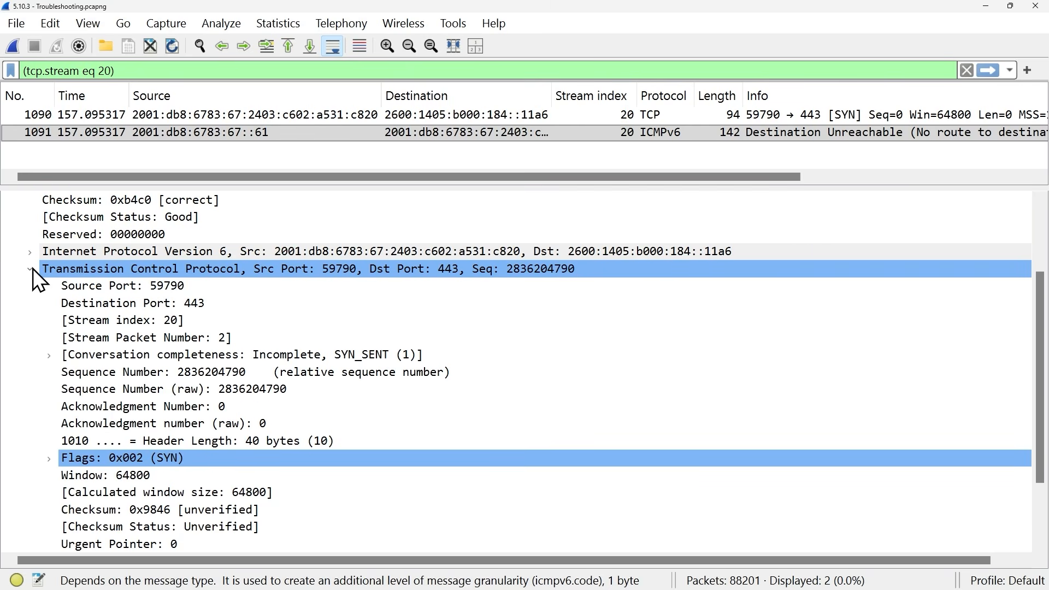
left_click(174, 290)
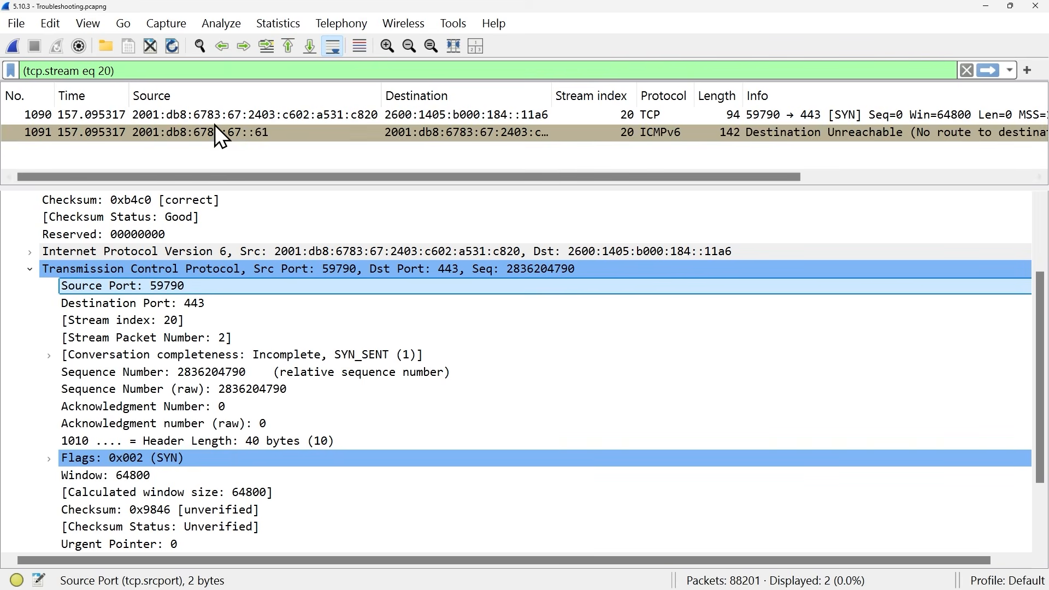
left_click(189, 303)
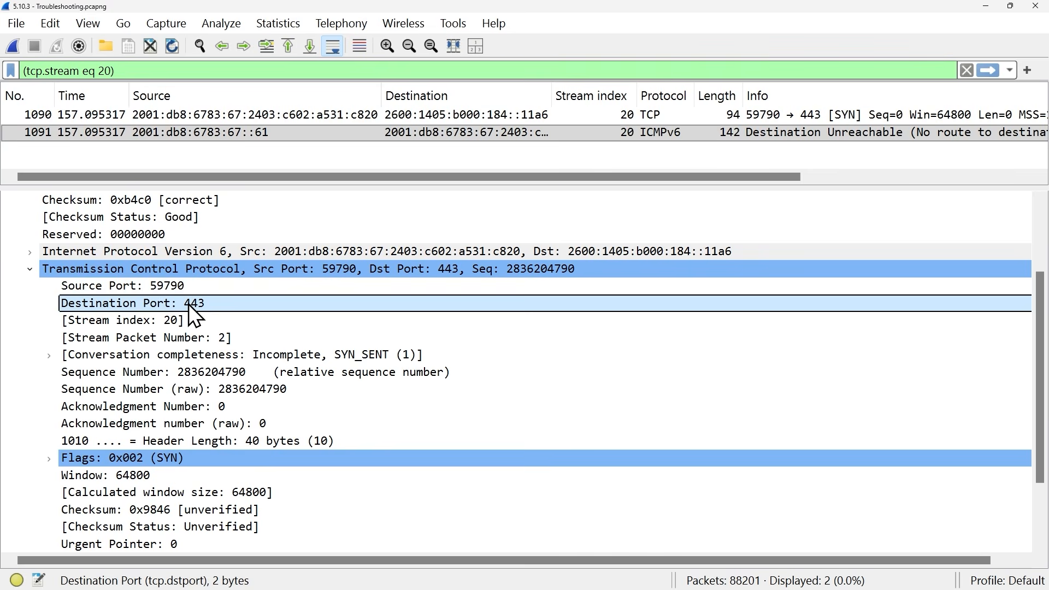
left_click(49, 459)
scroll(259, 414, "down", 3)
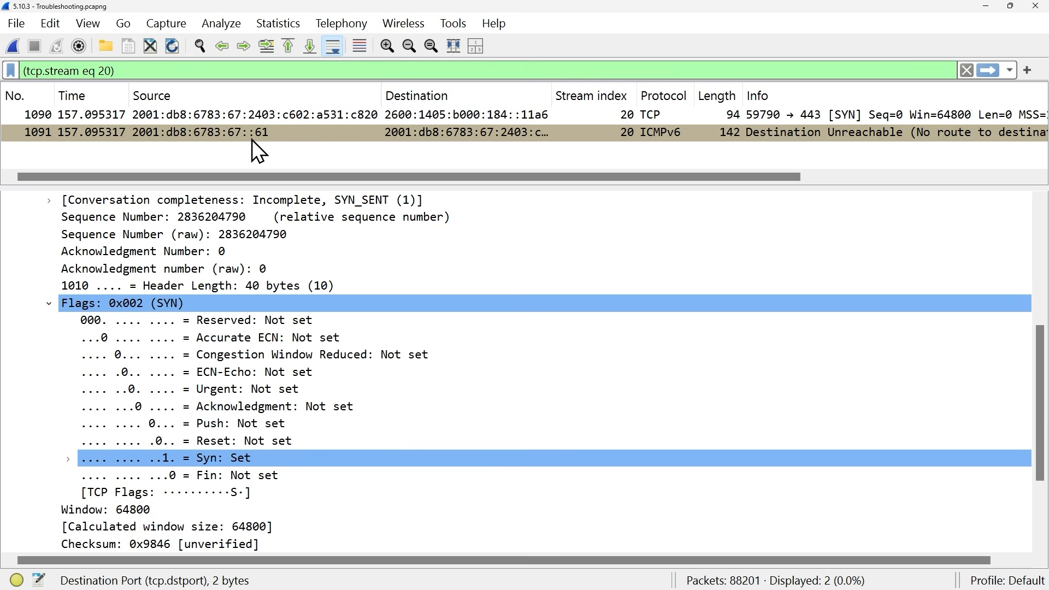
scroll(24, 250, "up", 5)
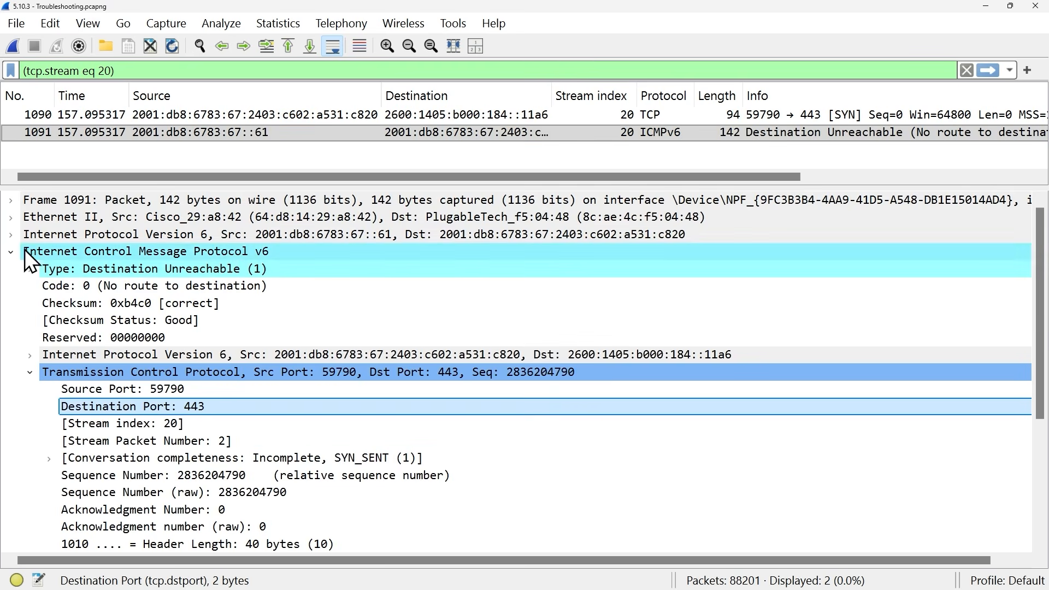
left_click(14, 252)
- Compare the IPv6 headers, including hop limit, of the TCP SYN packet 1090 and the ICMPv6 packet 1091
left_click(225, 113)
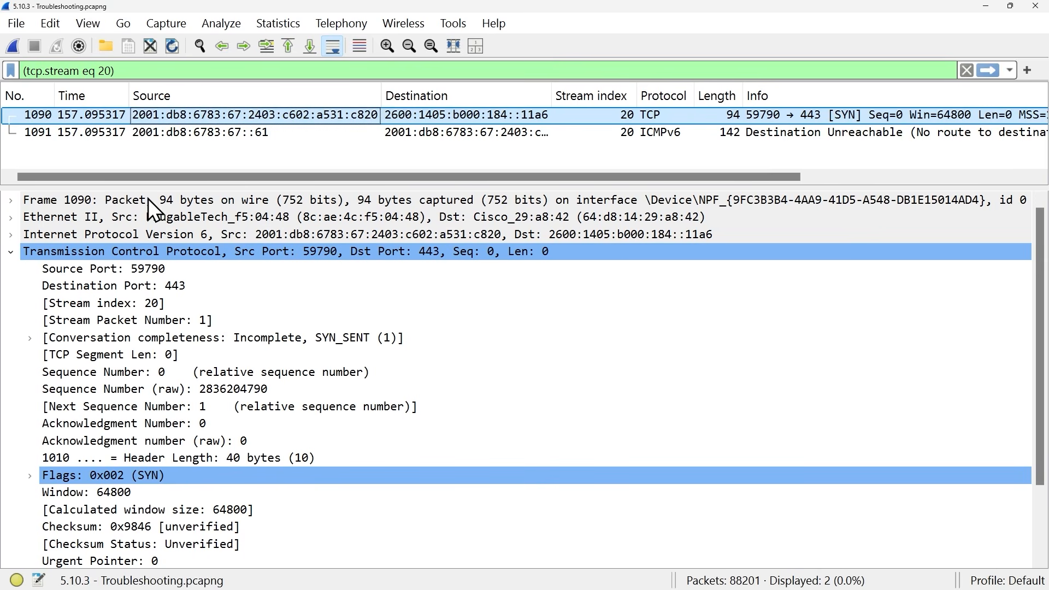
left_click(11, 251)
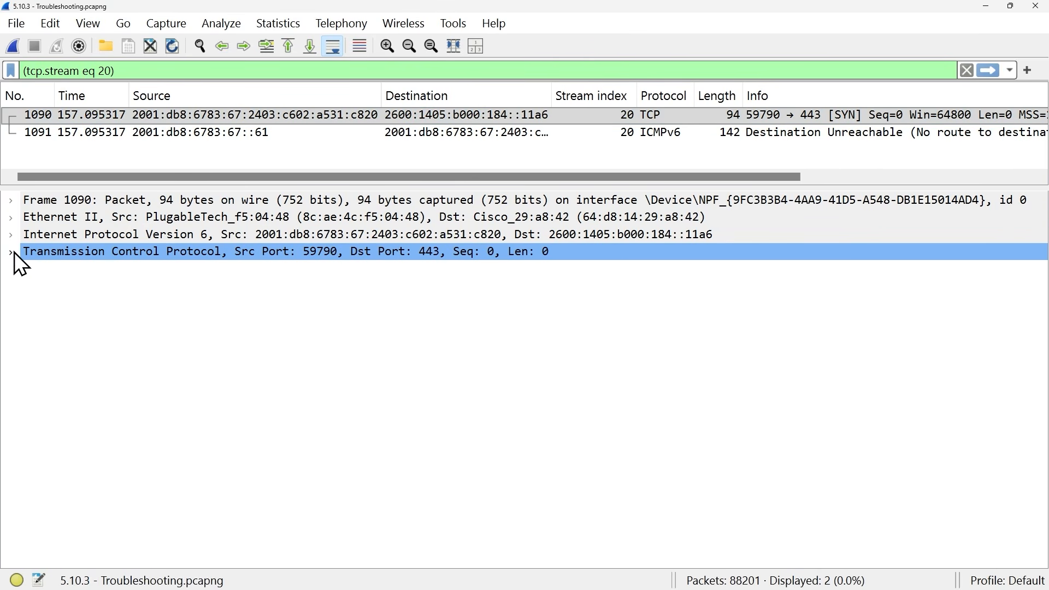
left_click(11, 234)
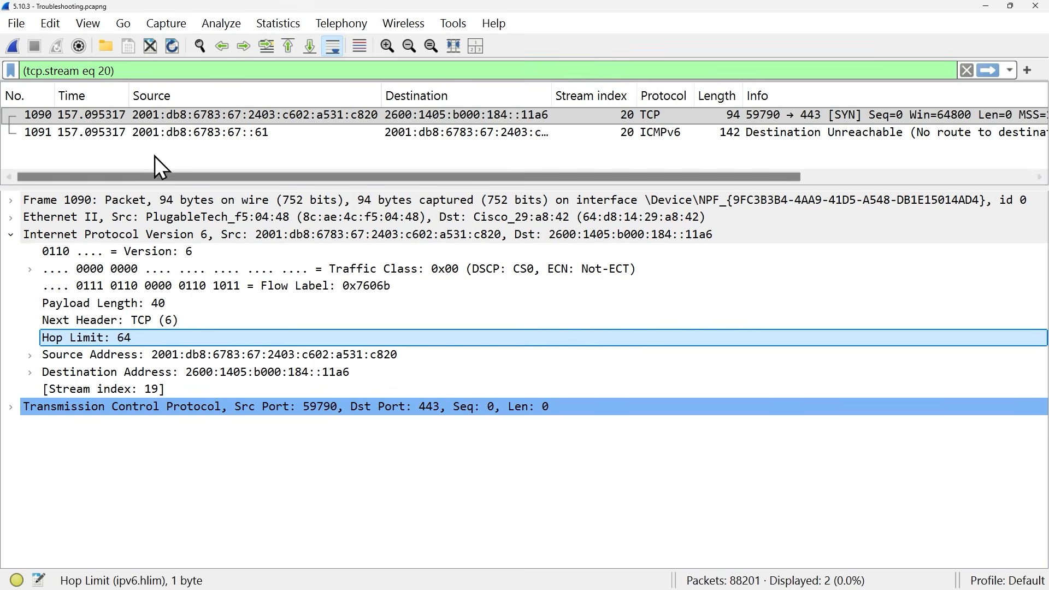
left_click(169, 136)
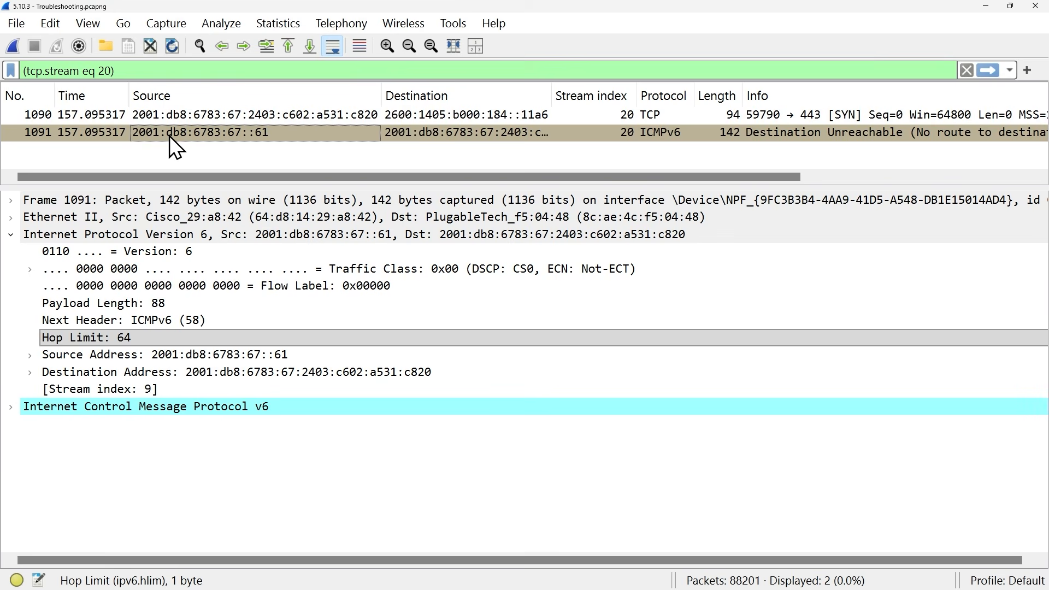
left_click(122, 340)
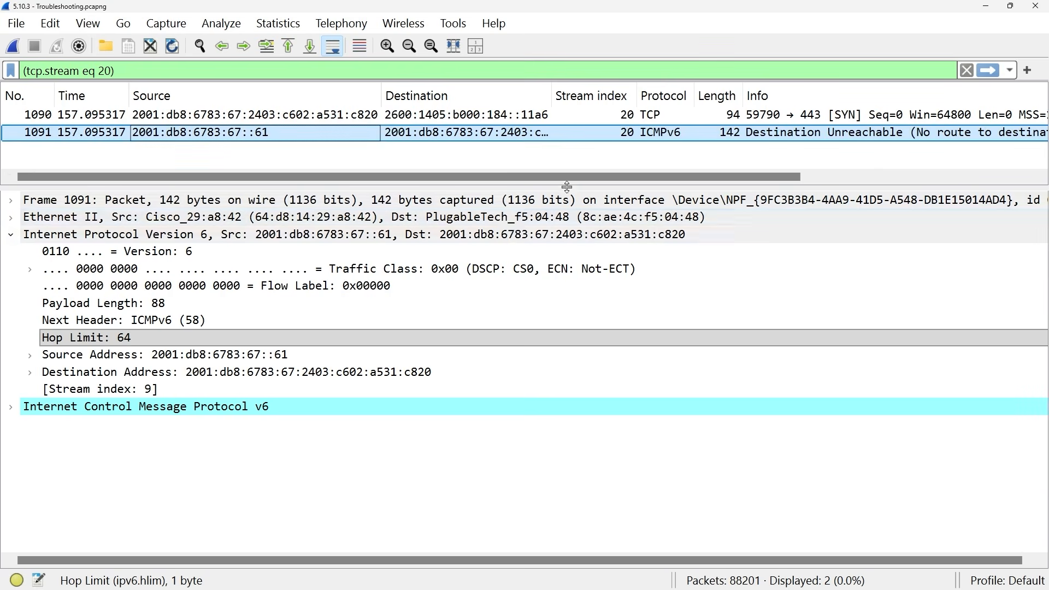
- Clear the display filter and open the TCP conversations statistics
left_click(966, 70)
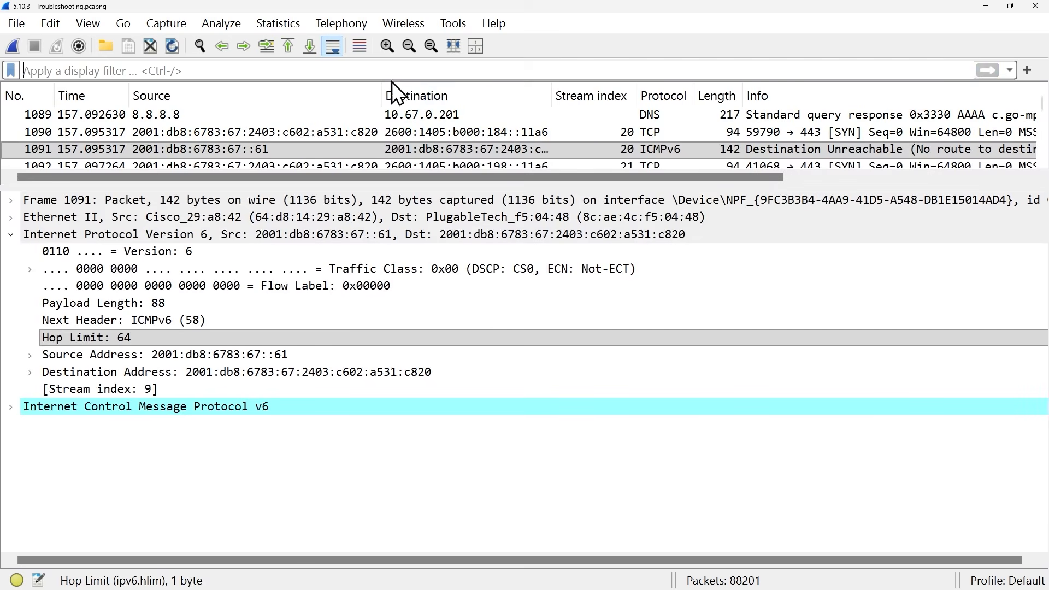
left_click(279, 23)
left_click(358, 77)
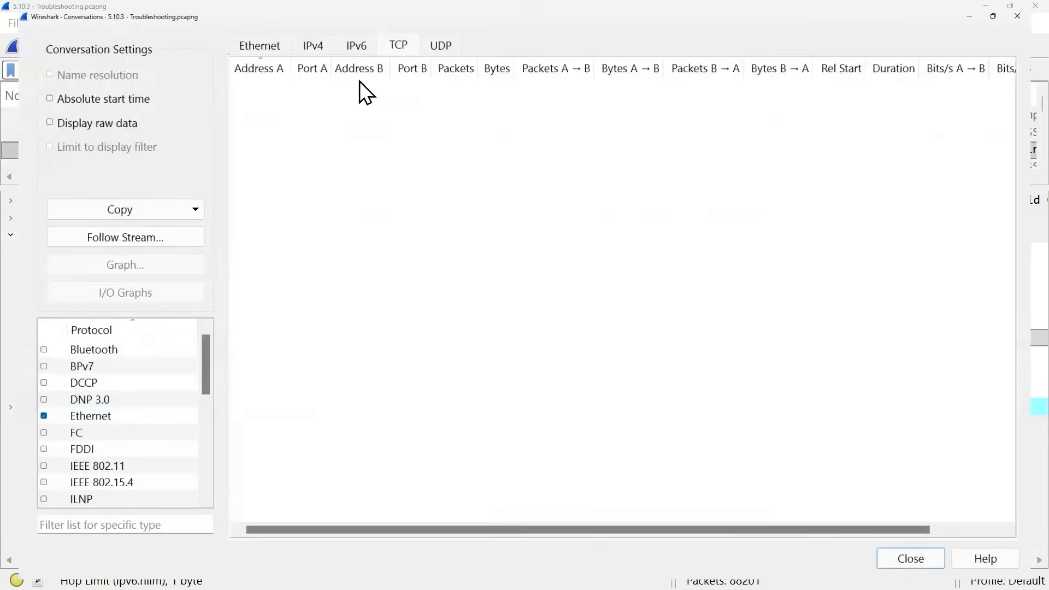
left_click(678, 60)
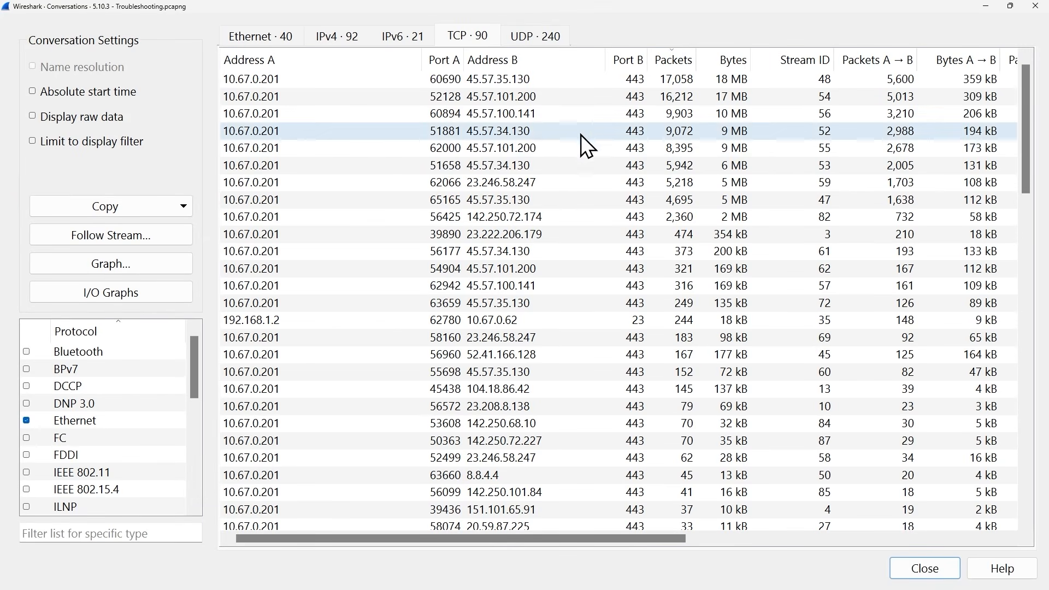
- Filter on the stream ID of the largest TCP conversation, 10.67.0.201 port 60690 to 45.57.35.130 port 443, and apply it
left_click(677, 80)
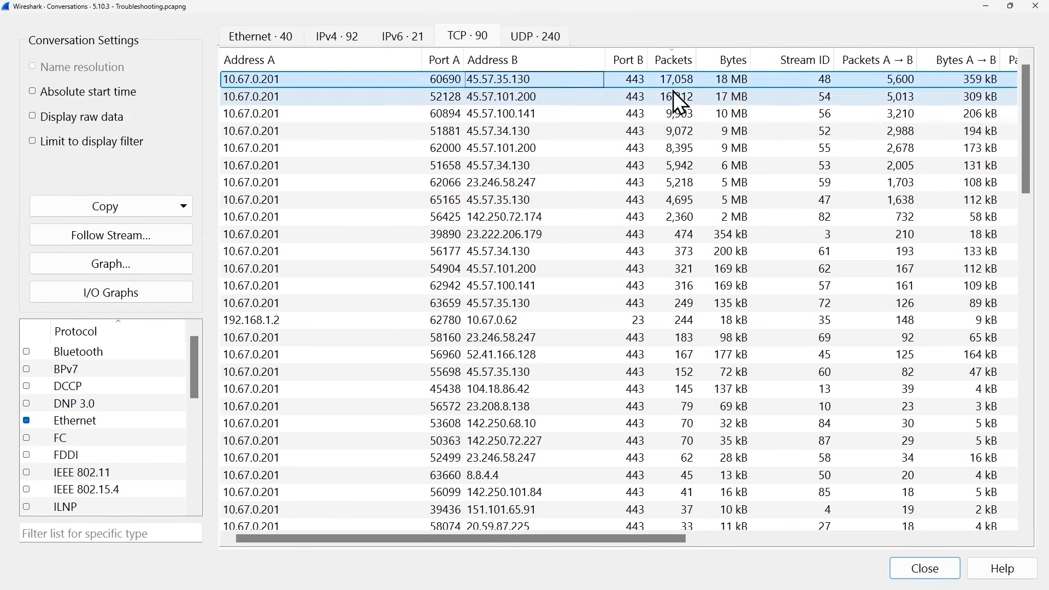
right_click(346, 78)
mouse_move(403, 94)
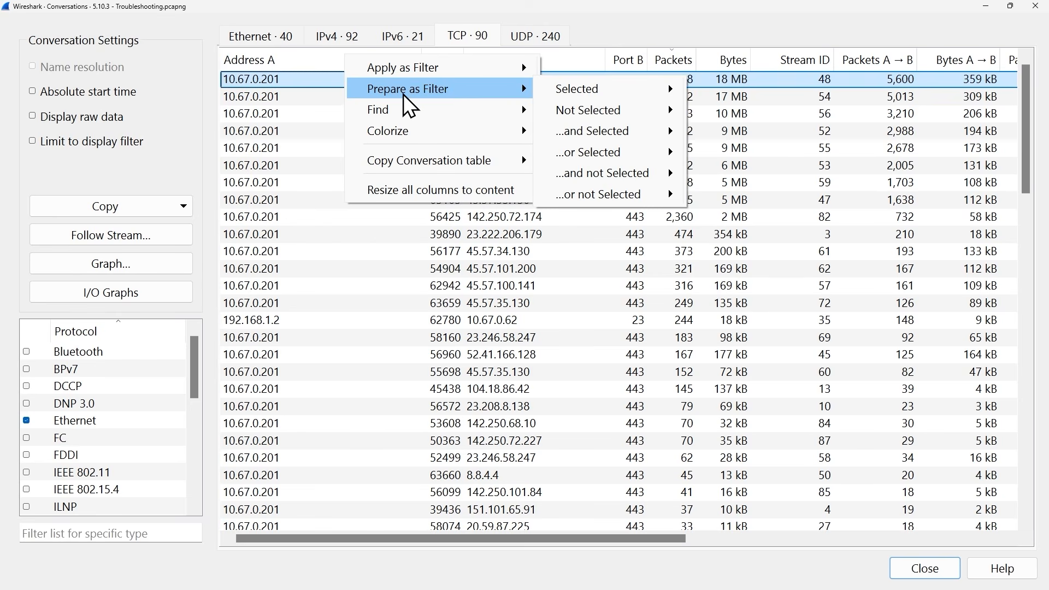
mouse_move(591, 93)
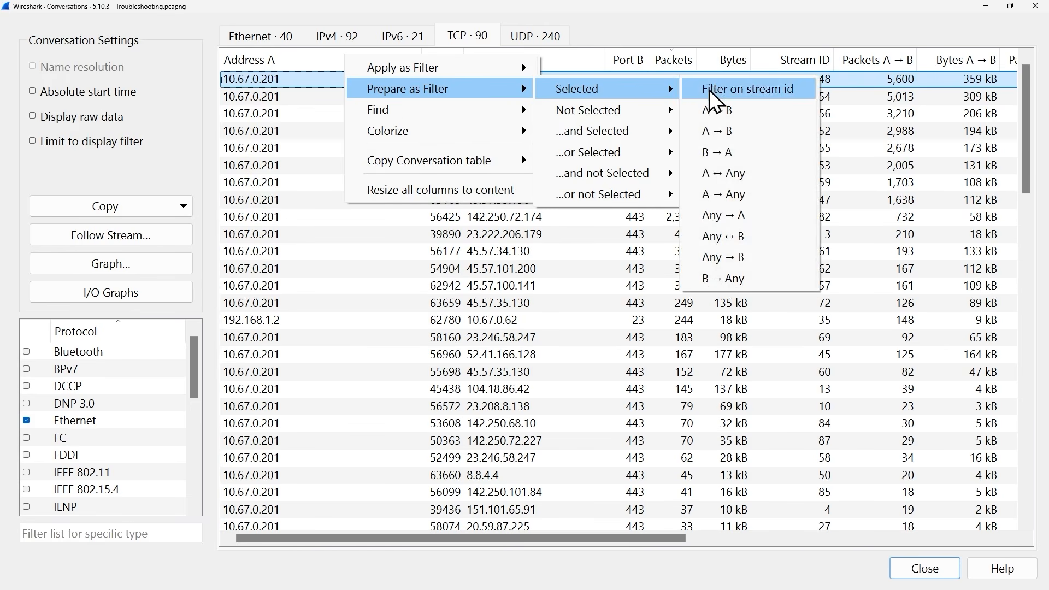
left_click(749, 89)
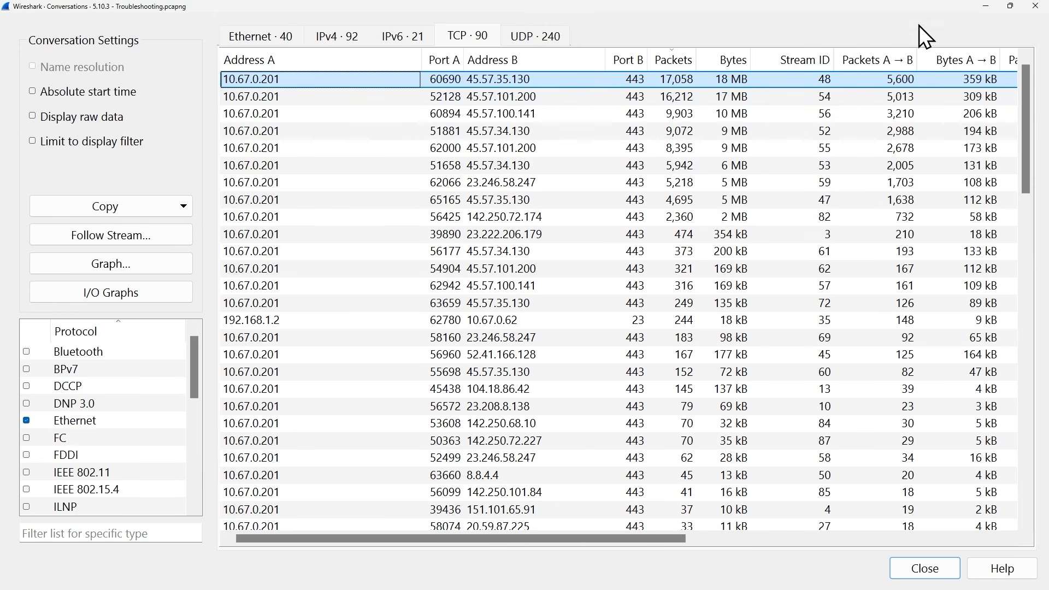
left_click(924, 570)
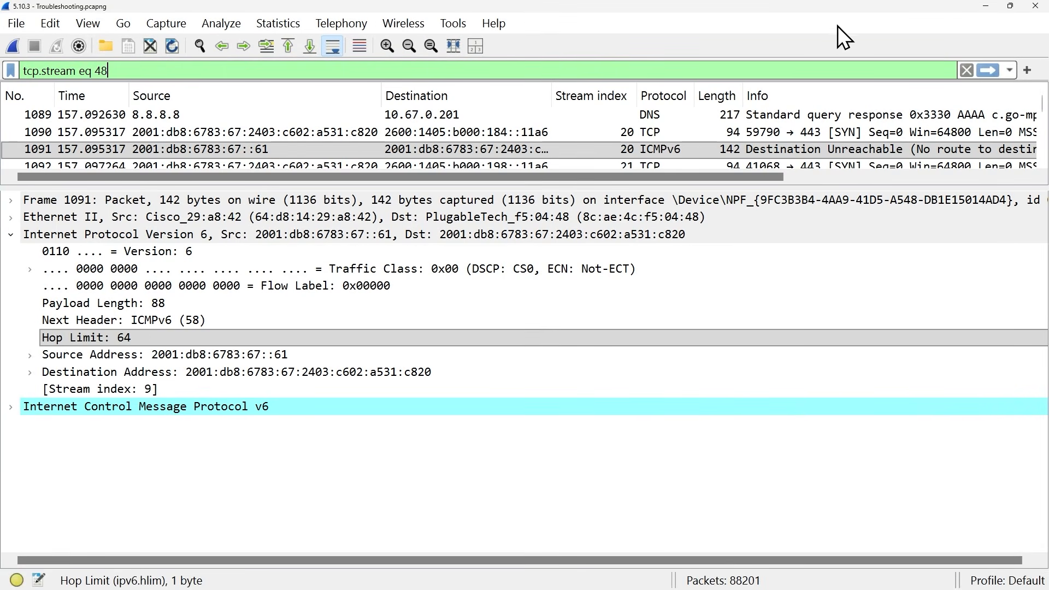
left_click(988, 71)
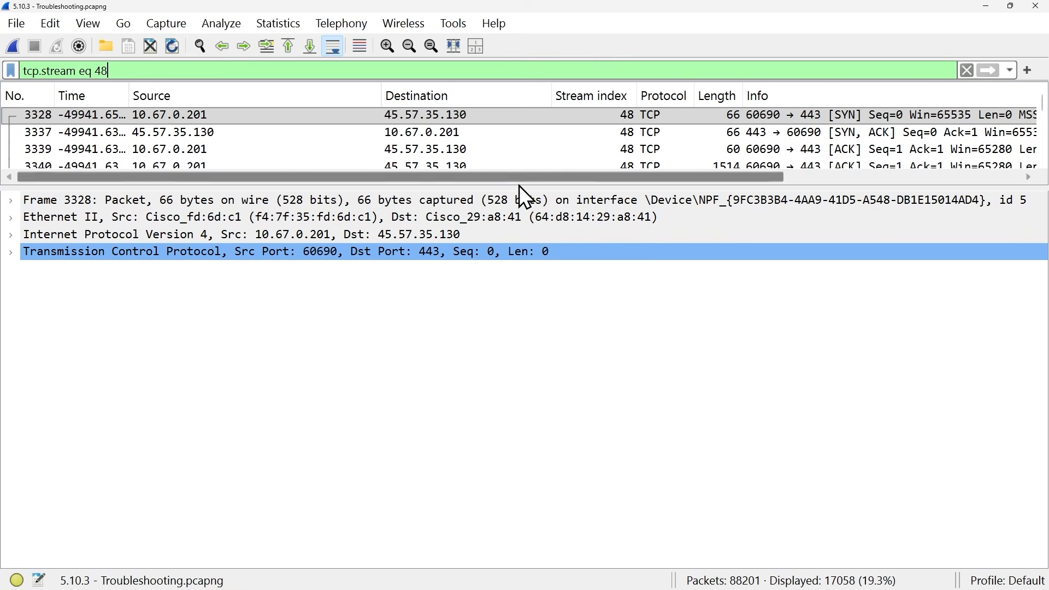
- Widen the Time column and readjust the divider between the packet list and packet details
left_click_drag(519, 187, 483, 397)
left_click_drag(130, 96, 181, 116)
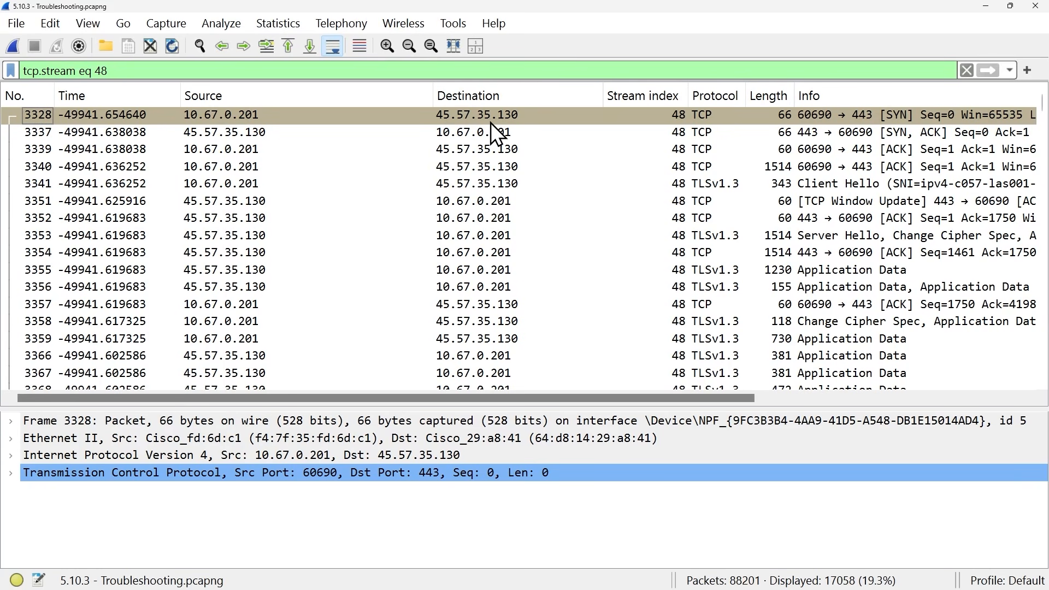
left_click(790, 117)
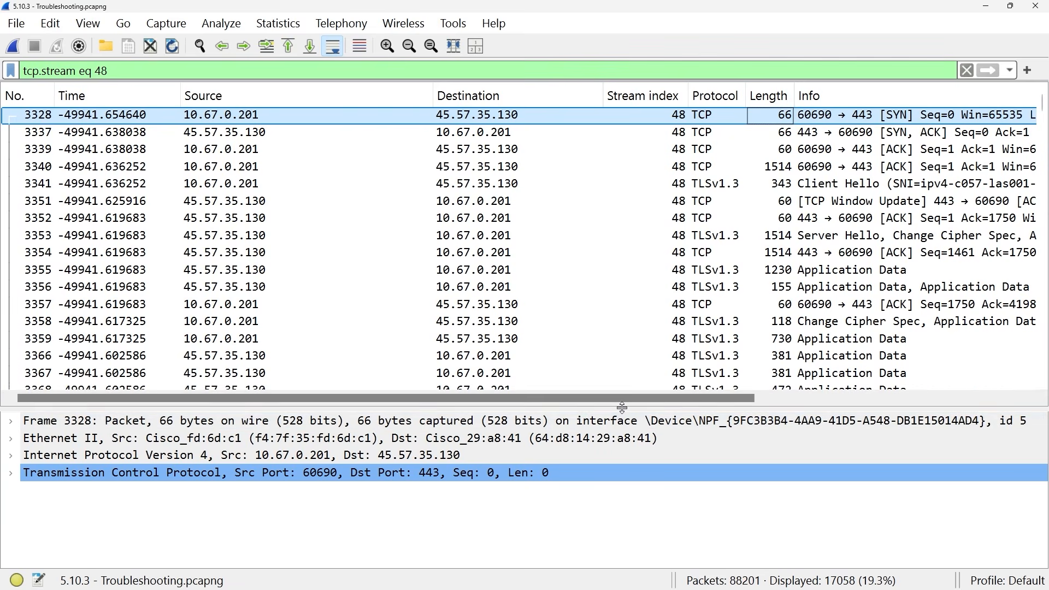
left_click_drag(623, 408, 623, 224)
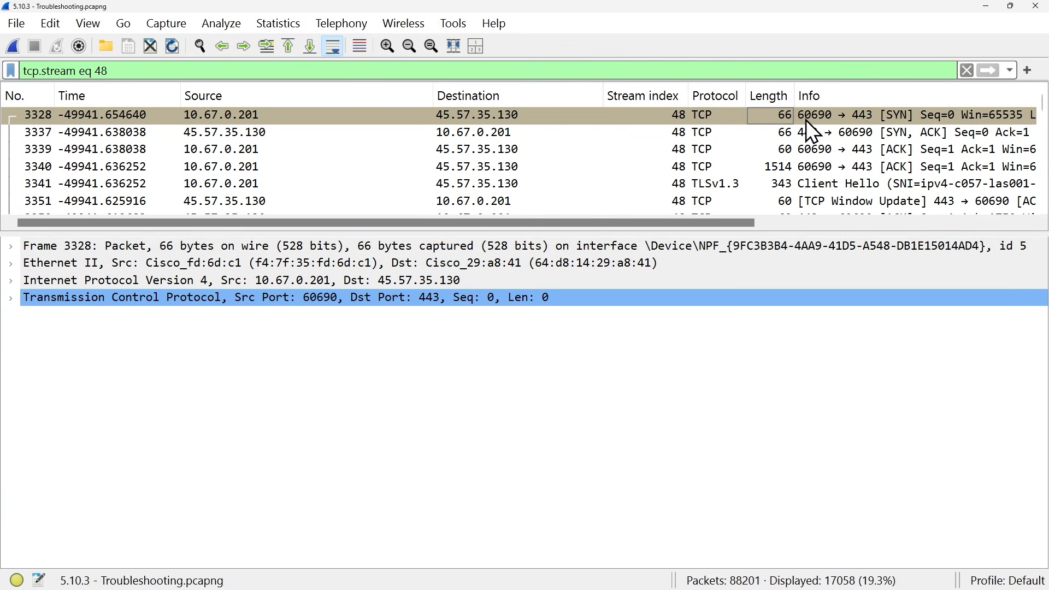
- Expand the first SYN packet's TCP header and flags and examine the Syn bit
left_click(864, 120)
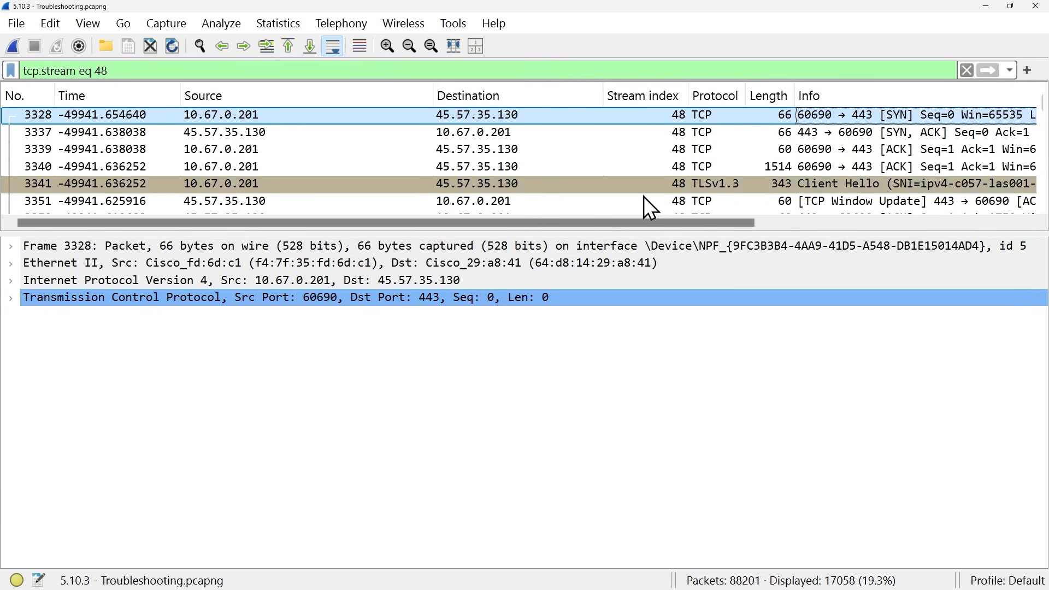
left_click(10, 299)
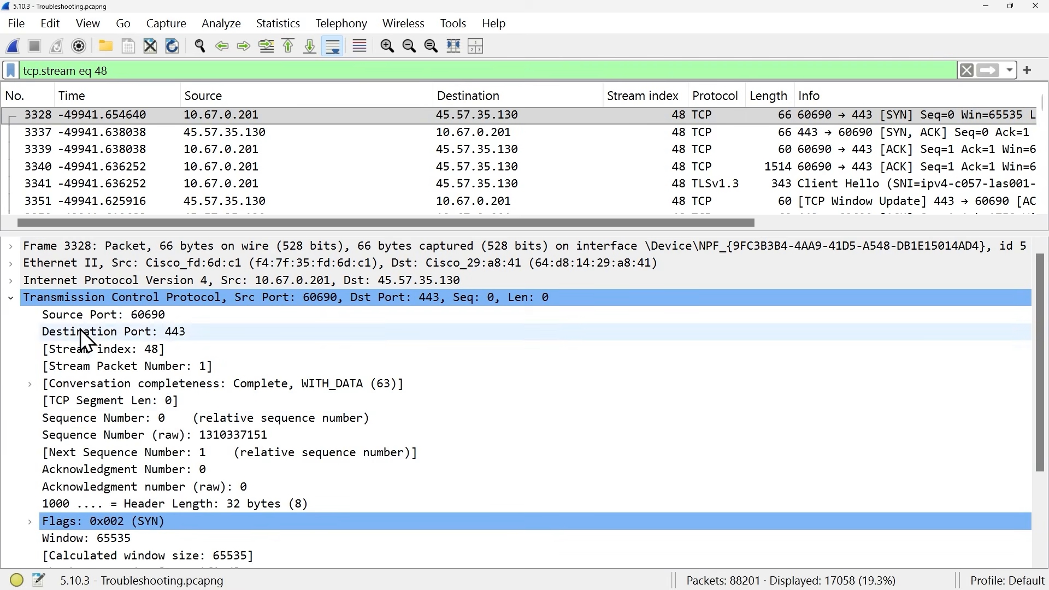
key("Right")
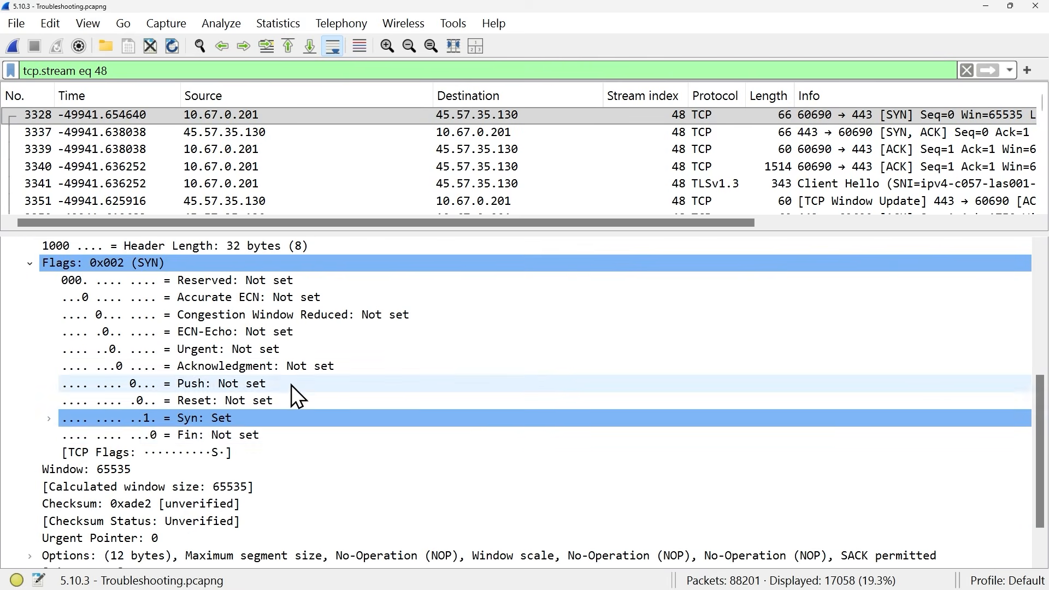
left_click(205, 420)
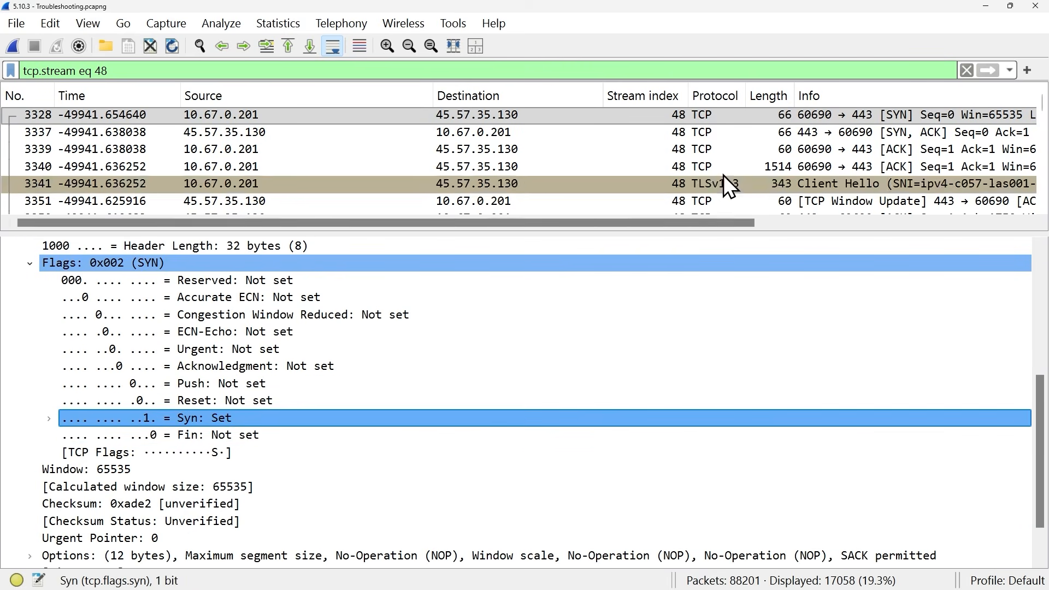
- Examine the Syn and Acknowledgment flags of the SYN-ACK reply, then the Ack, Reset and Fin flags of the third handshake packet
left_click(787, 133)
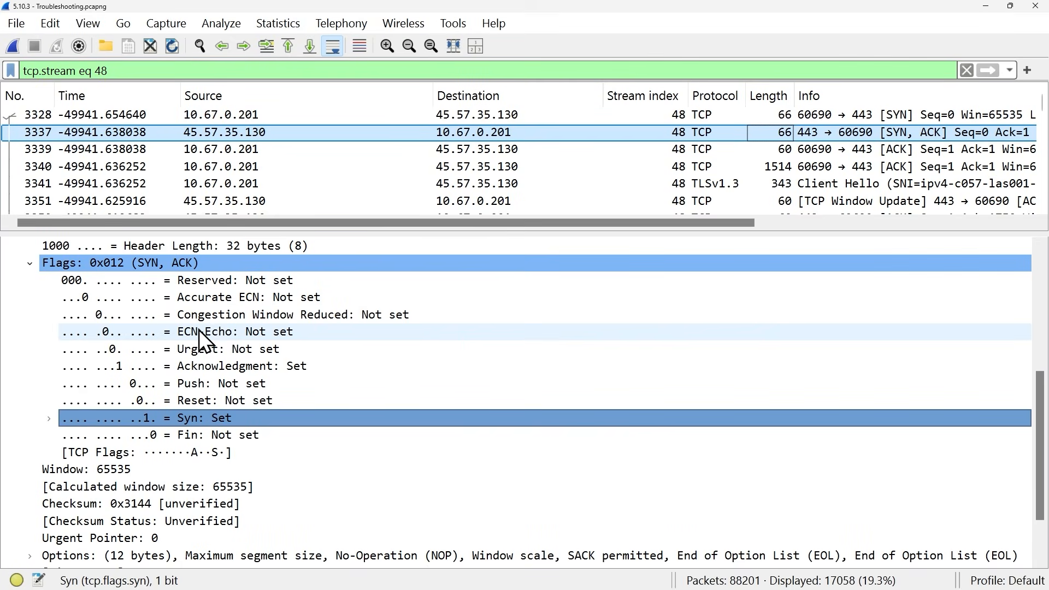
left_click(211, 366)
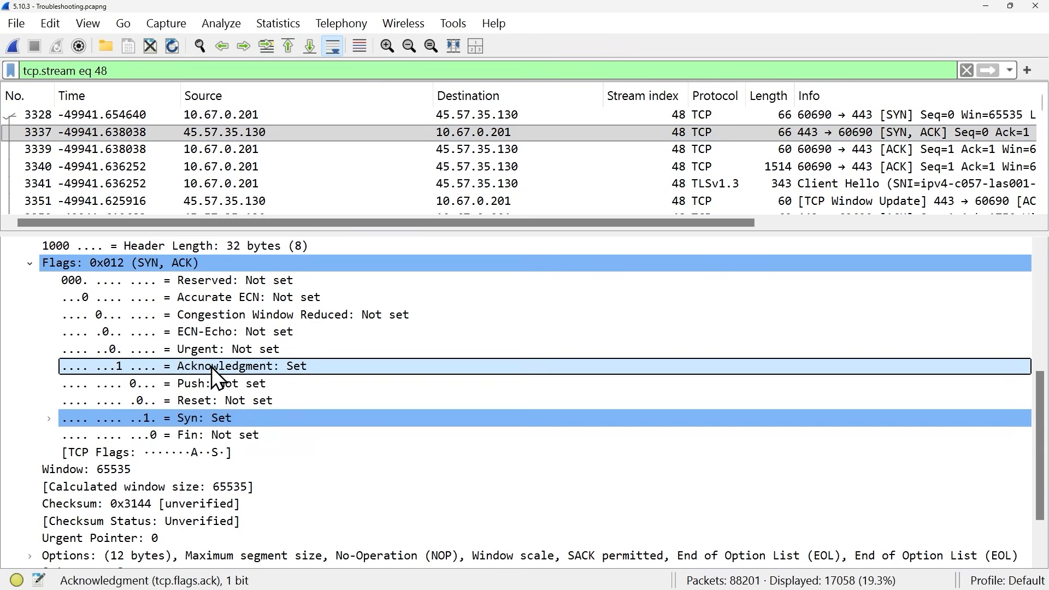
left_click(205, 417)
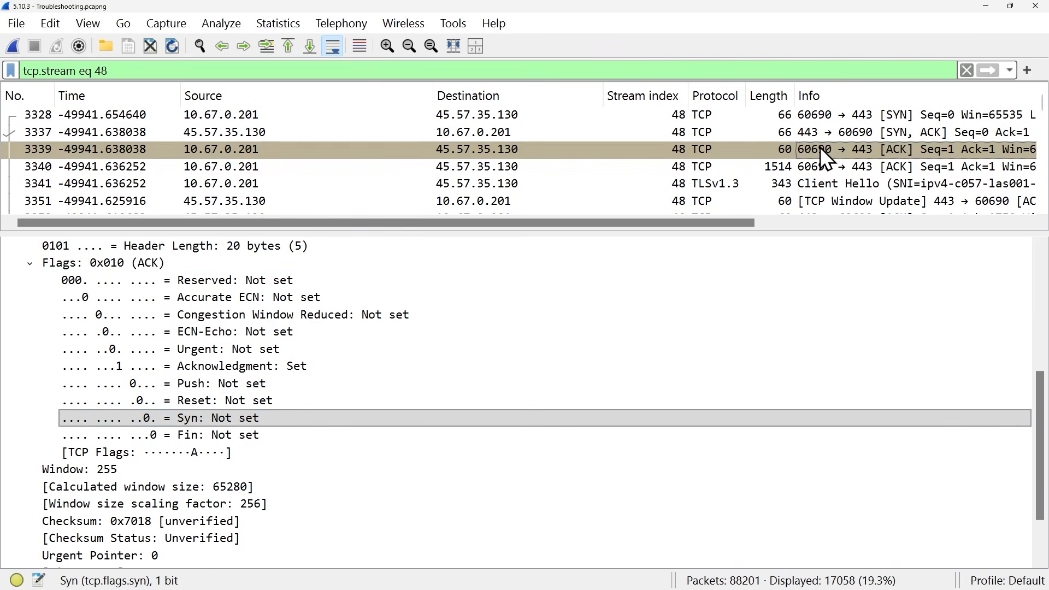
left_click(820, 147)
left_click(198, 370)
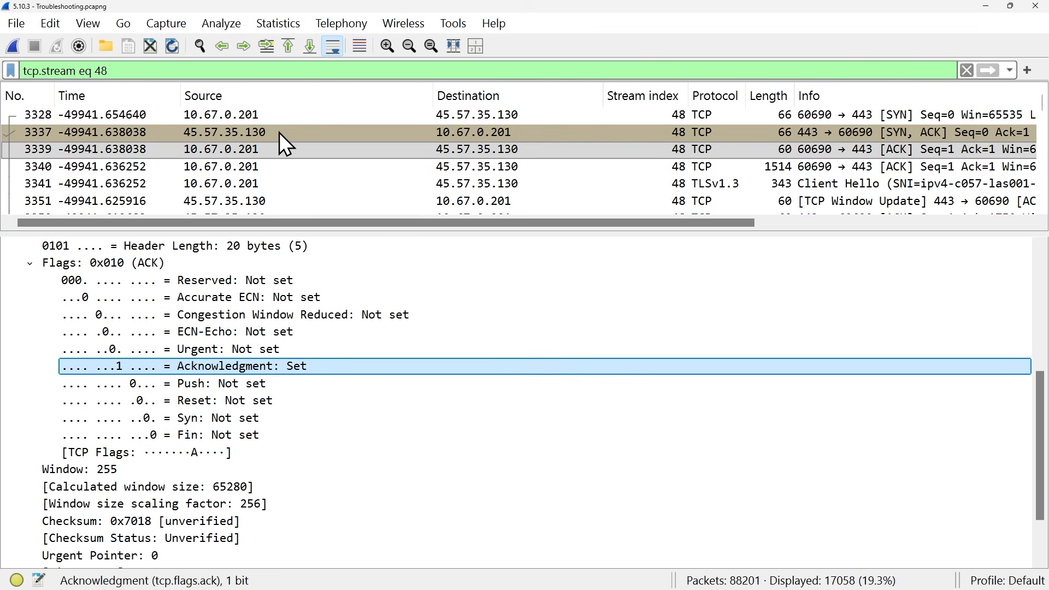
scroll(262, 294, "down", 2)
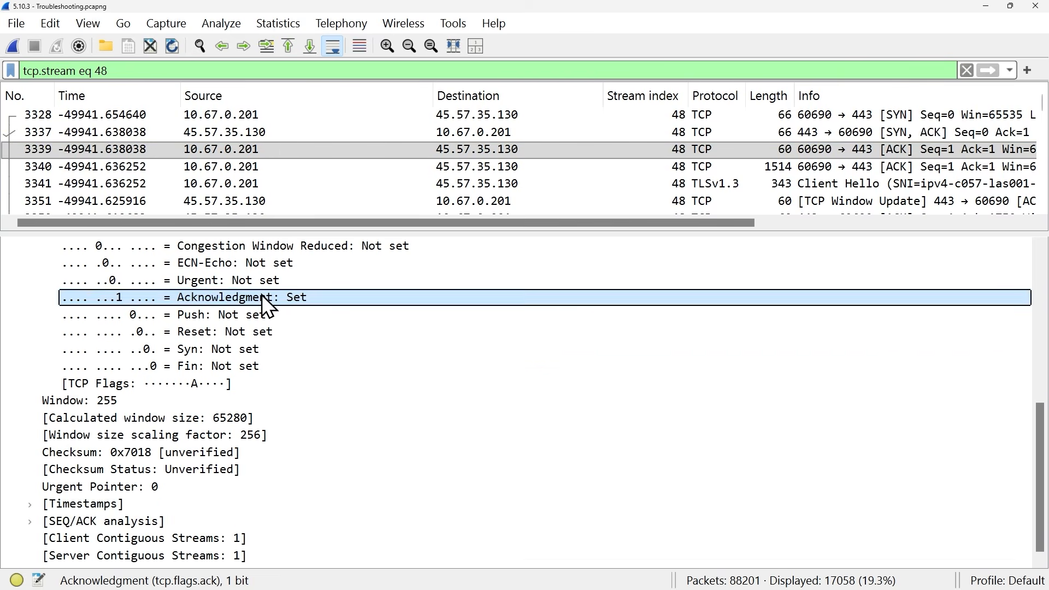
left_click(229, 331)
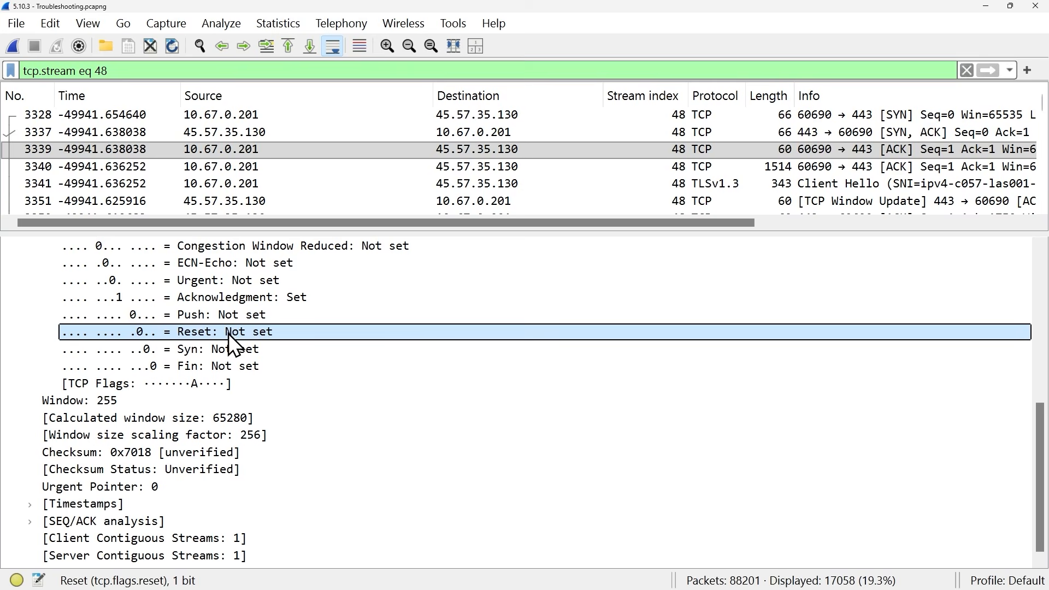
left_click(231, 365)
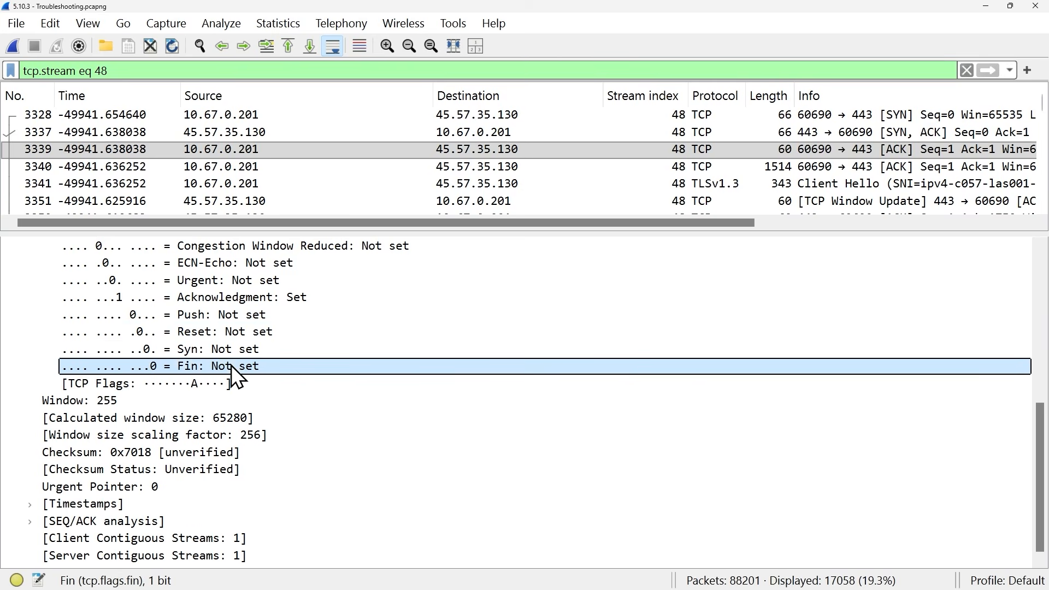
- Build a display filter from the Reset flag field and edit it to tcp.flags.reset == 1
left_click(222, 333)
left_click_drag(222, 333, 208, 73)
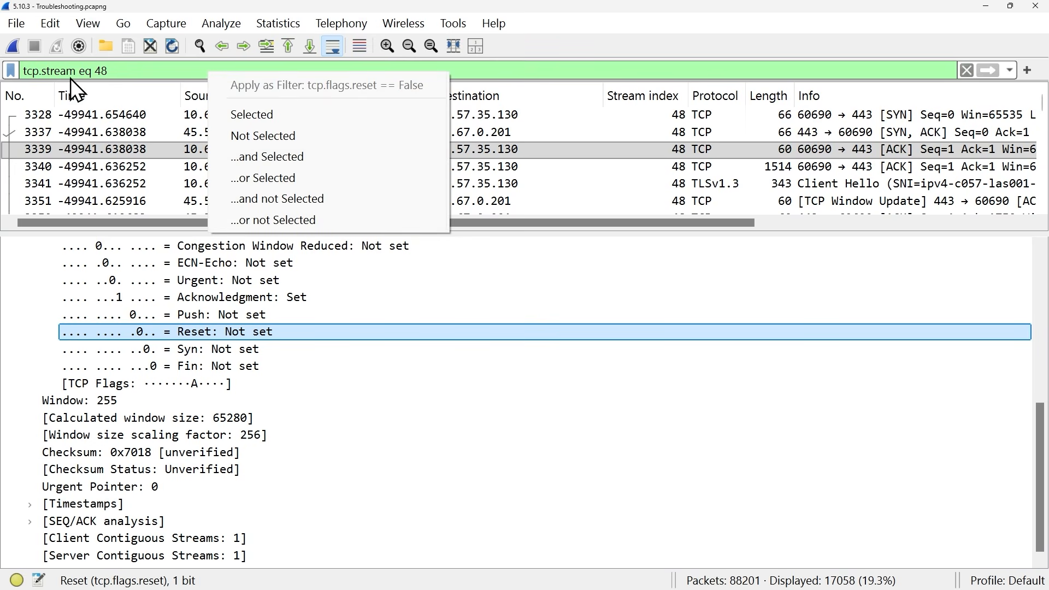
left_click(257, 118)
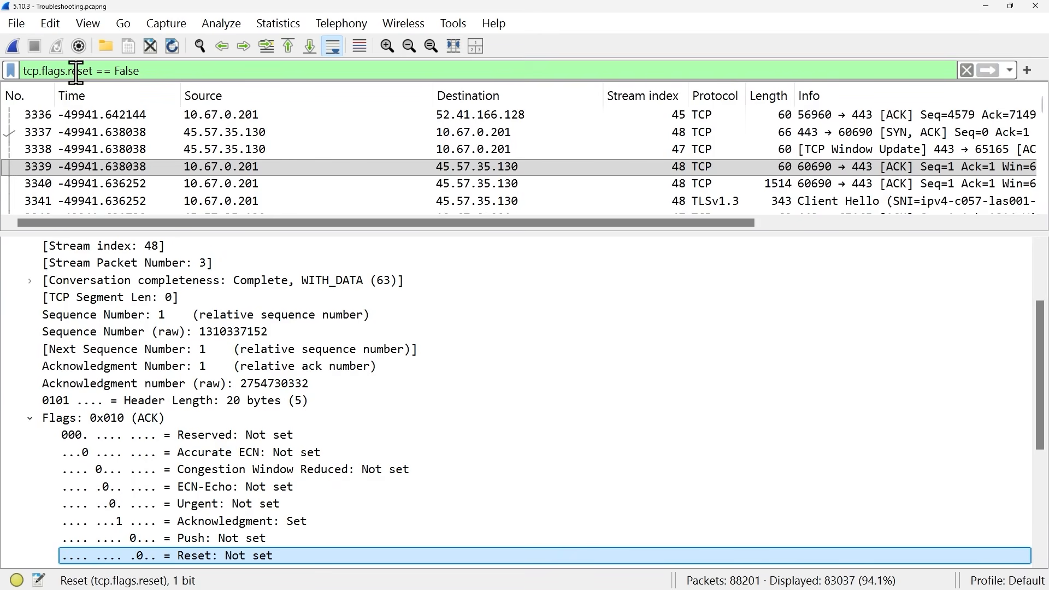
double_click(131, 72)
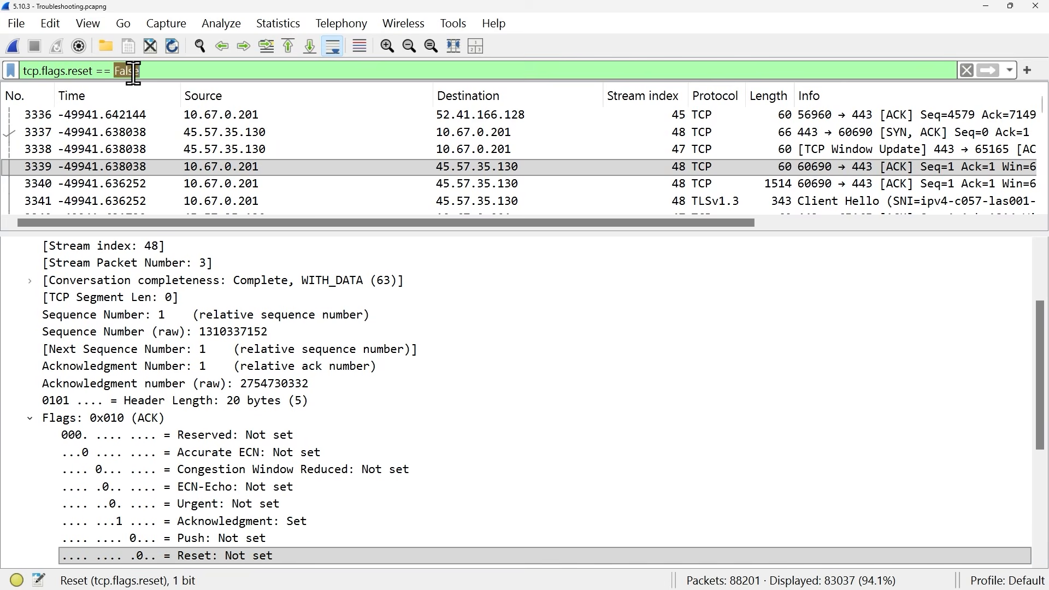
type("1")
key("Return")
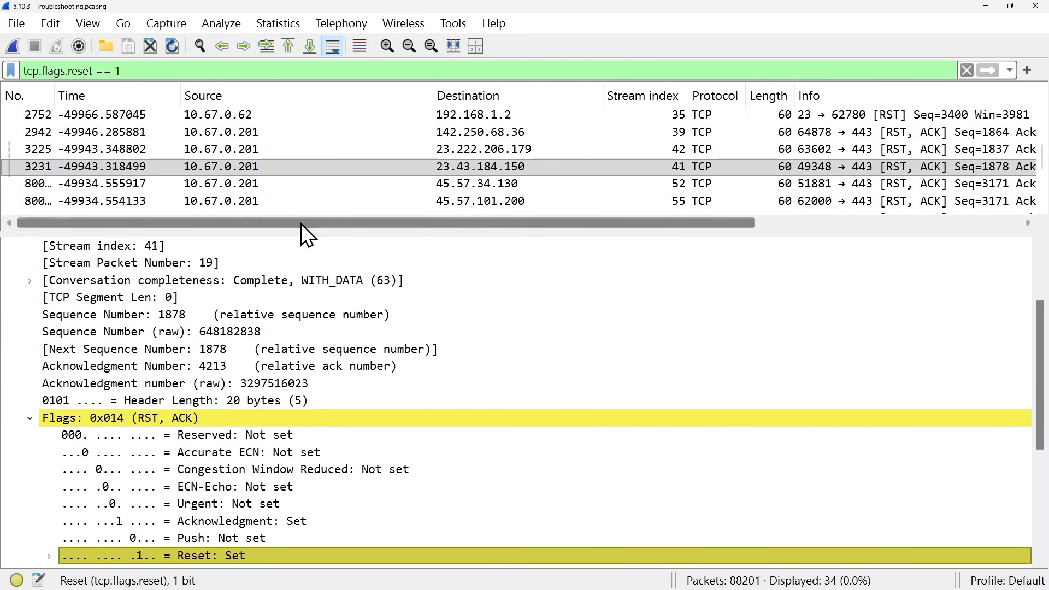
- Apply a TCP conversation filter for the reset packet sent from 10.67.0.201 to 23.208.144.32
scroll(660, 158, "down", 2)
scroll(661, 156, "up", 5)
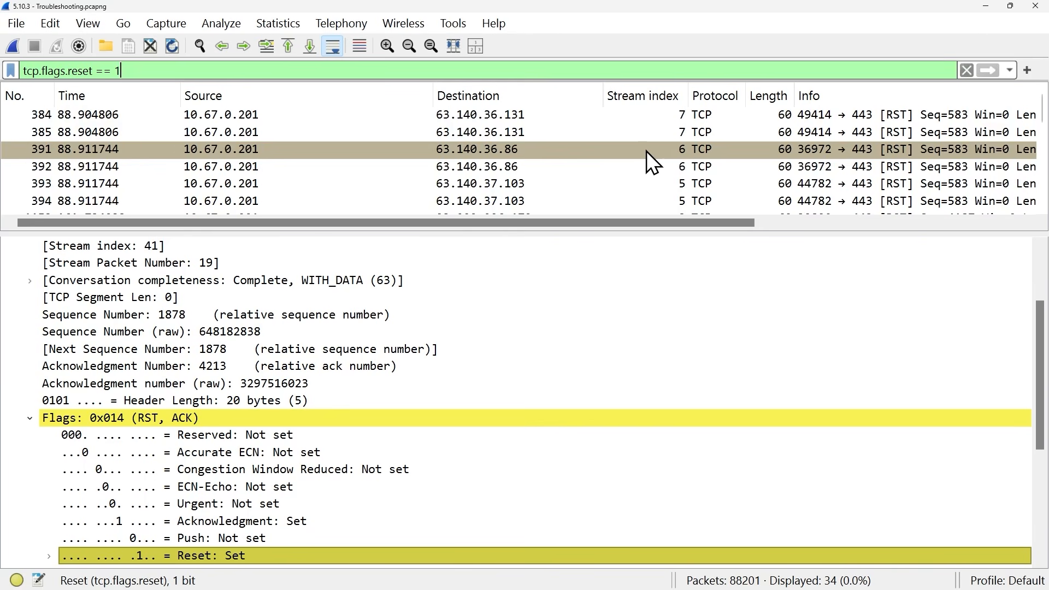
scroll(642, 149, "down", 5)
scroll(641, 150, "up", 2)
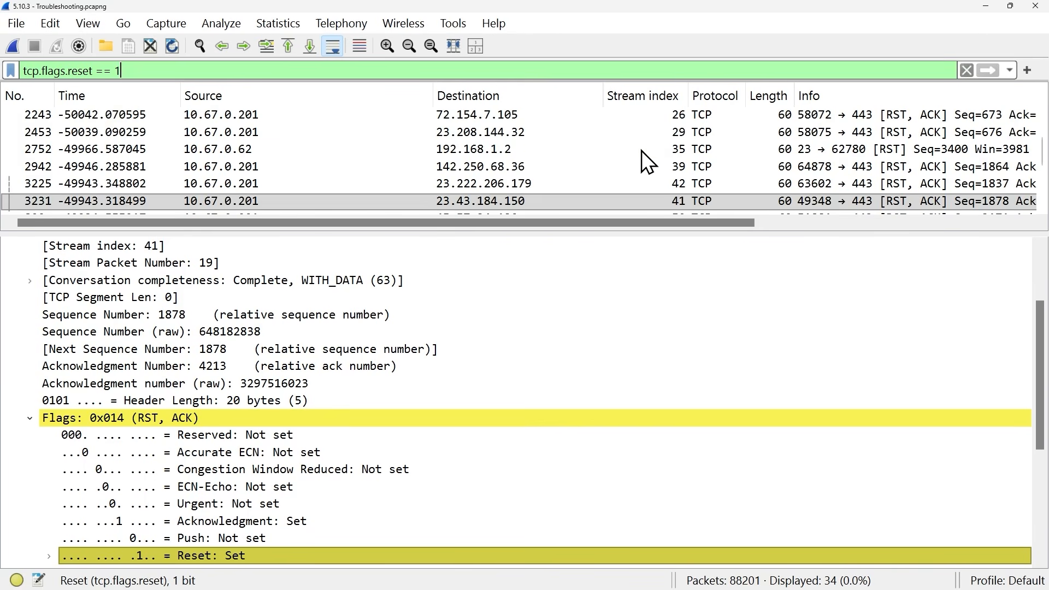
right_click(533, 127)
mouse_move(605, 330)
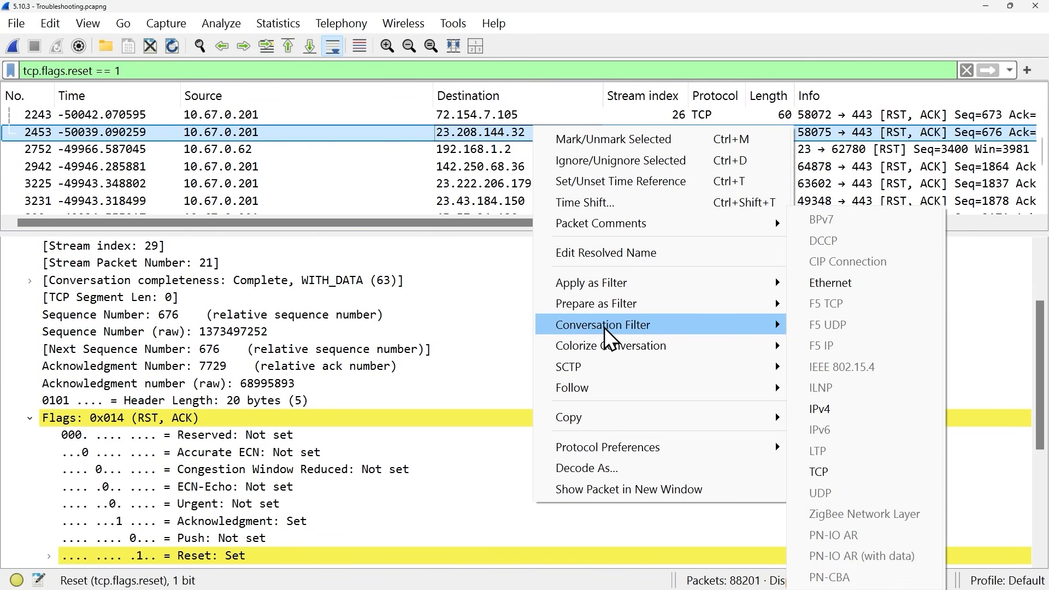
left_click(820, 473)
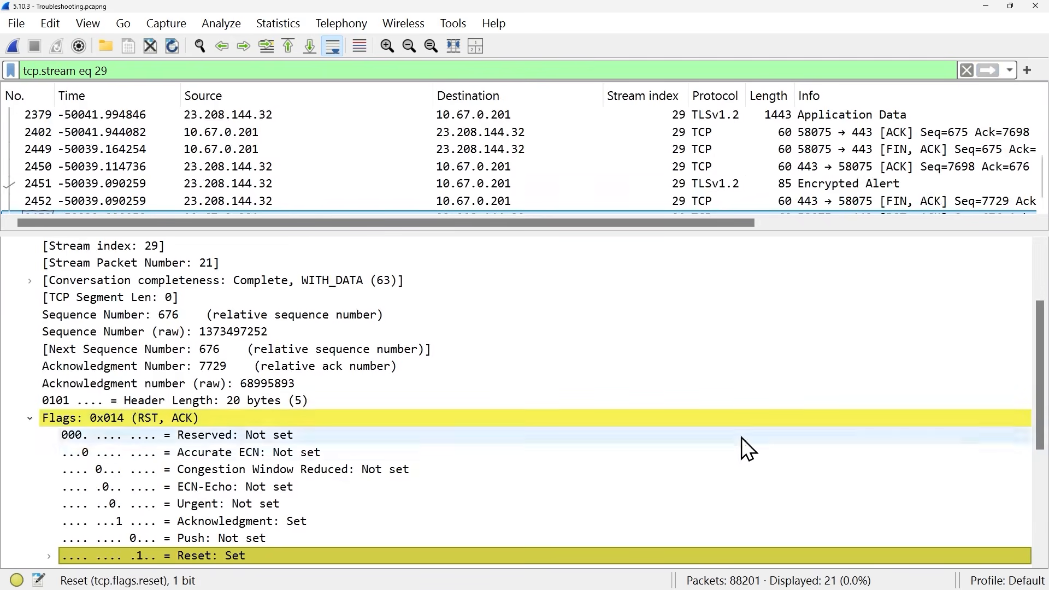
- Step through stream 29 from its first SYN packet to the closing FIN and RST packets
scroll(721, 156, "up", 4)
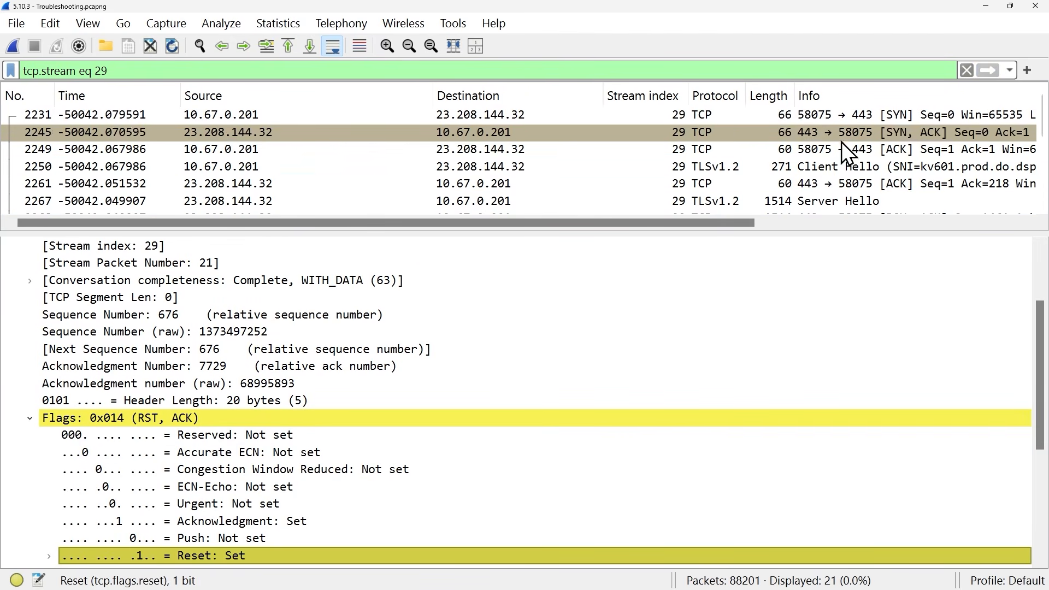
left_click(288, 45)
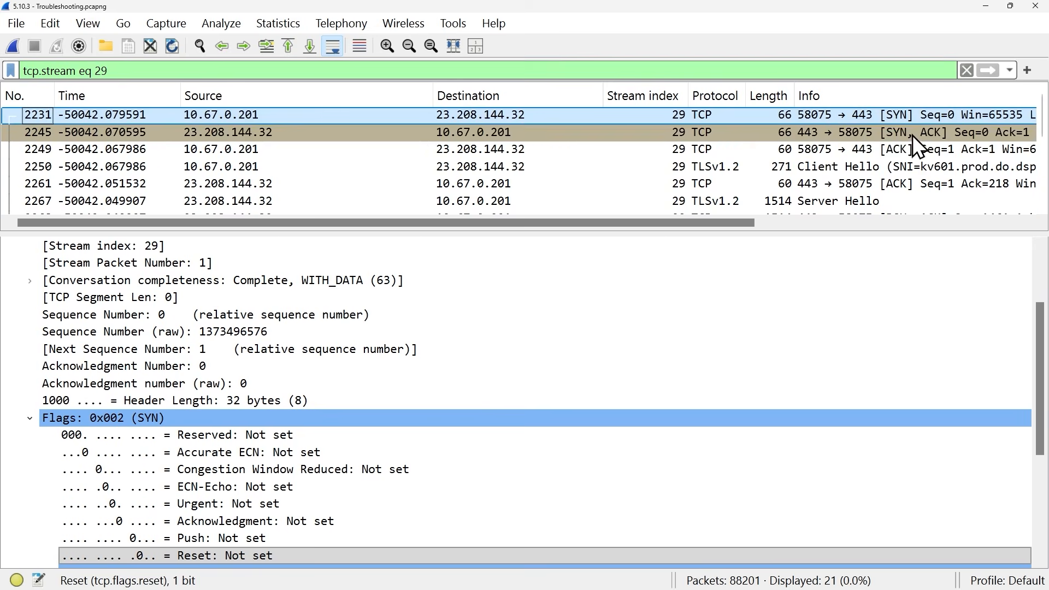
left_click(310, 46)
left_click(656, 138)
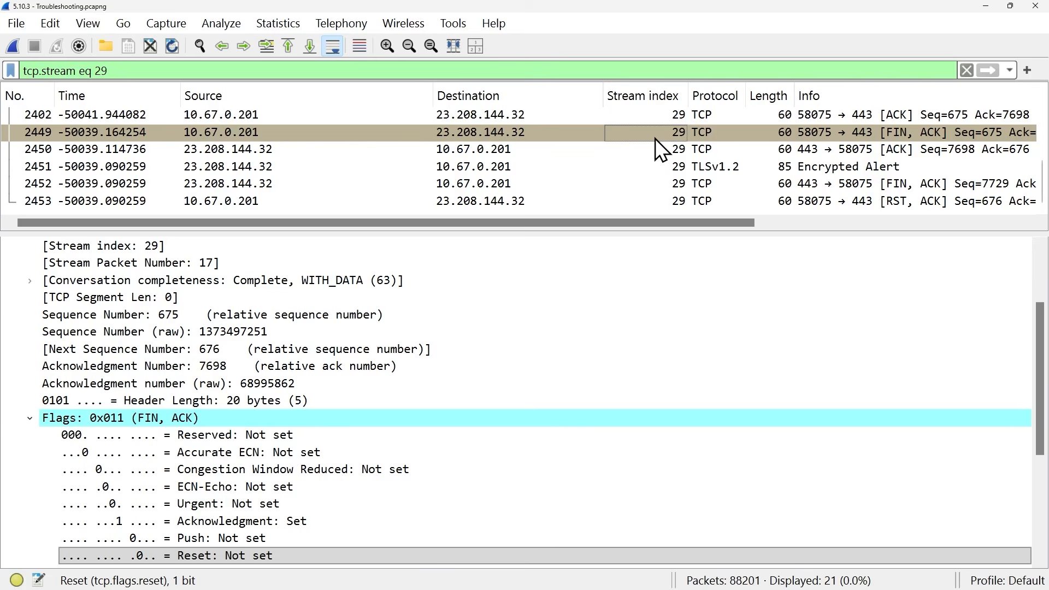
left_click(521, 182)
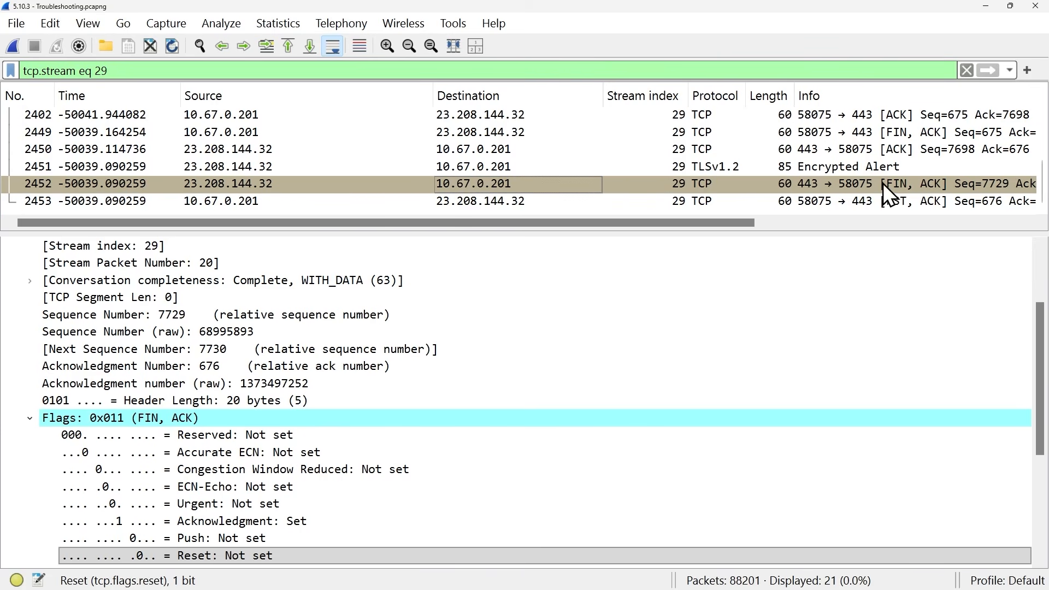
left_click(894, 205)
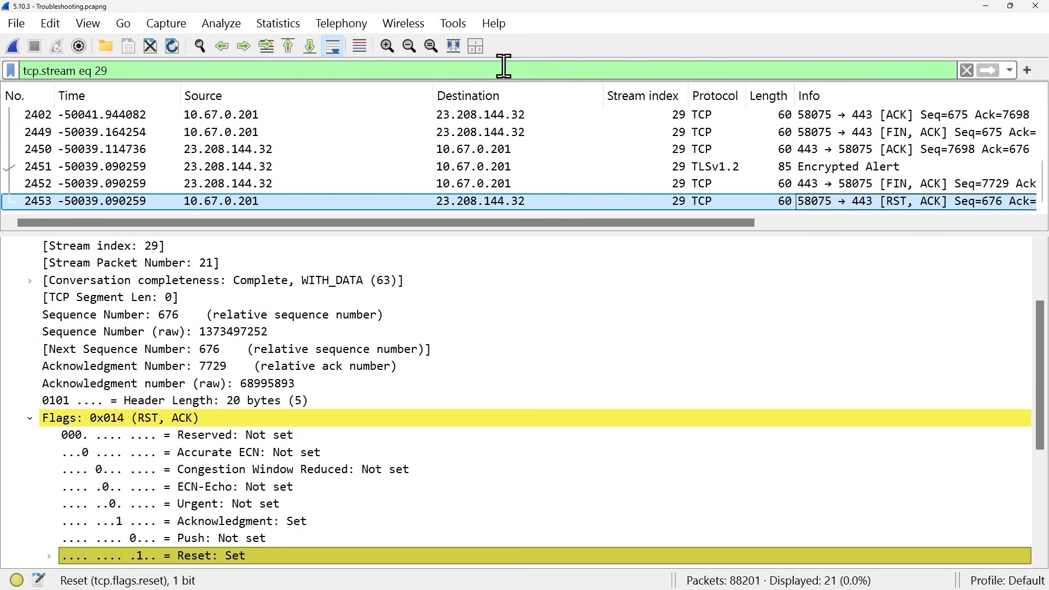
- Turn on packet list colorization and review the reset packet's details
left_click(363, 50)
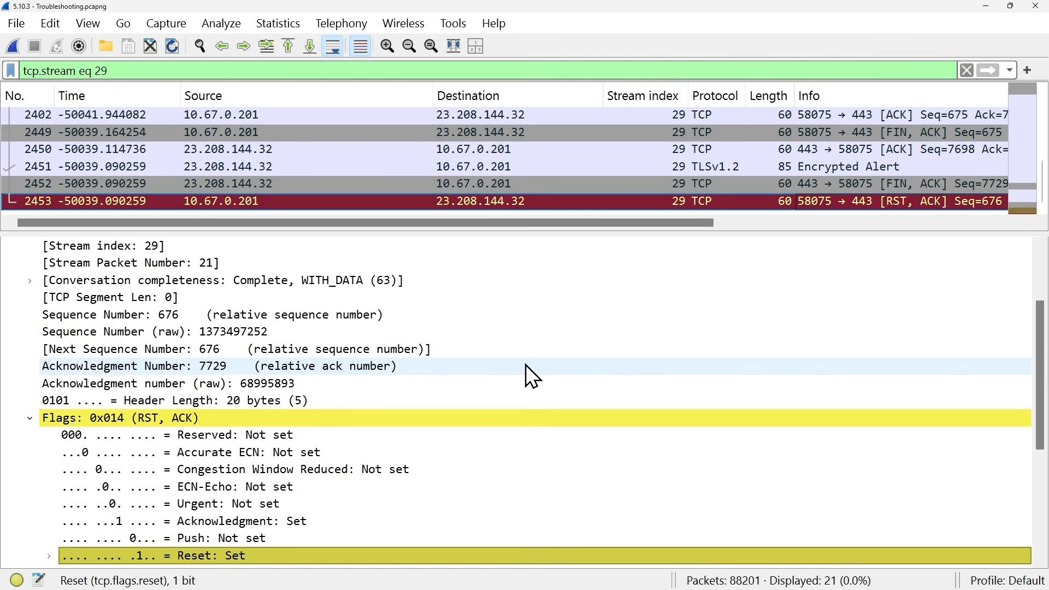
scroll(526, 365, "down", 1)
scroll(238, 350, "down", 3)
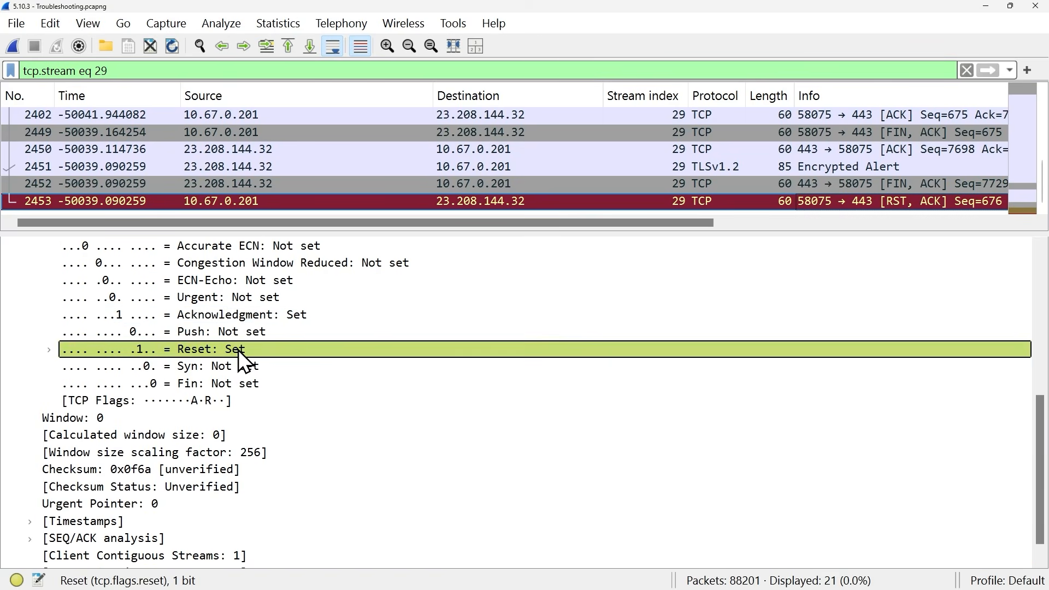
scroll(229, 284, "up", 6)
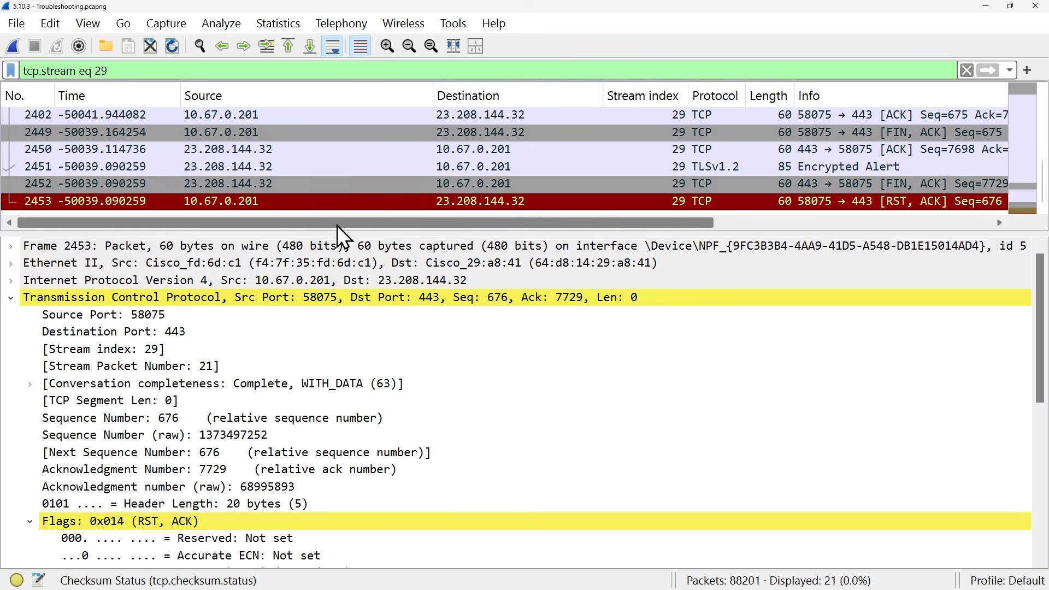
- Replace the display filter with tcp.analysis.retransmission, chosen from the autocomplete suggestions, and apply it
triple_click(188, 71)
type("tcp.anal")
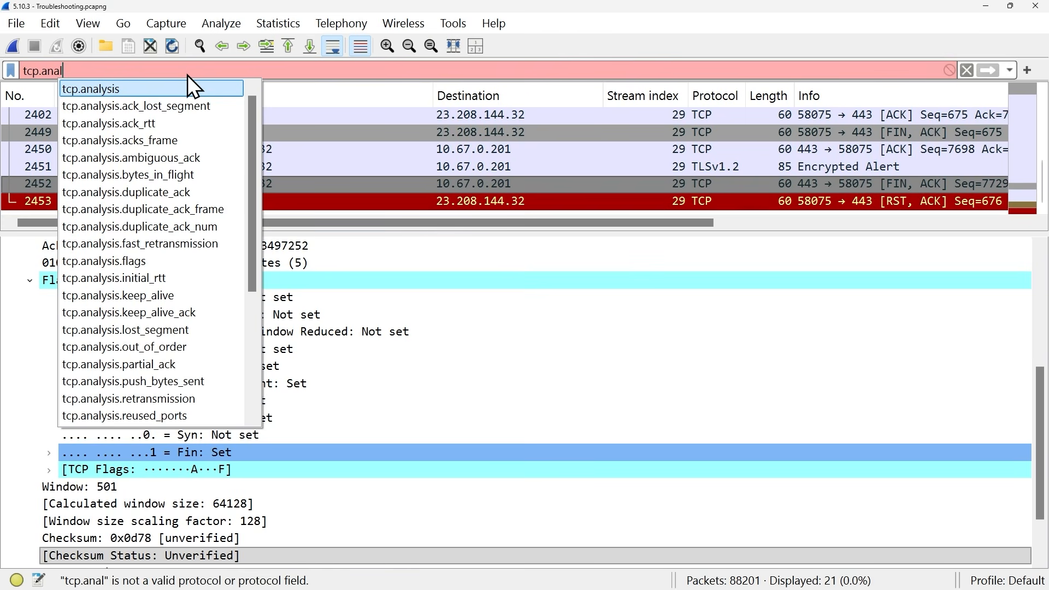
key("Down")
key("Down")
key("Down")
key("Down")
key("Down")
key("Down")
key("Down")
key("Down")
key("Down")
key("Down")
key("Down")
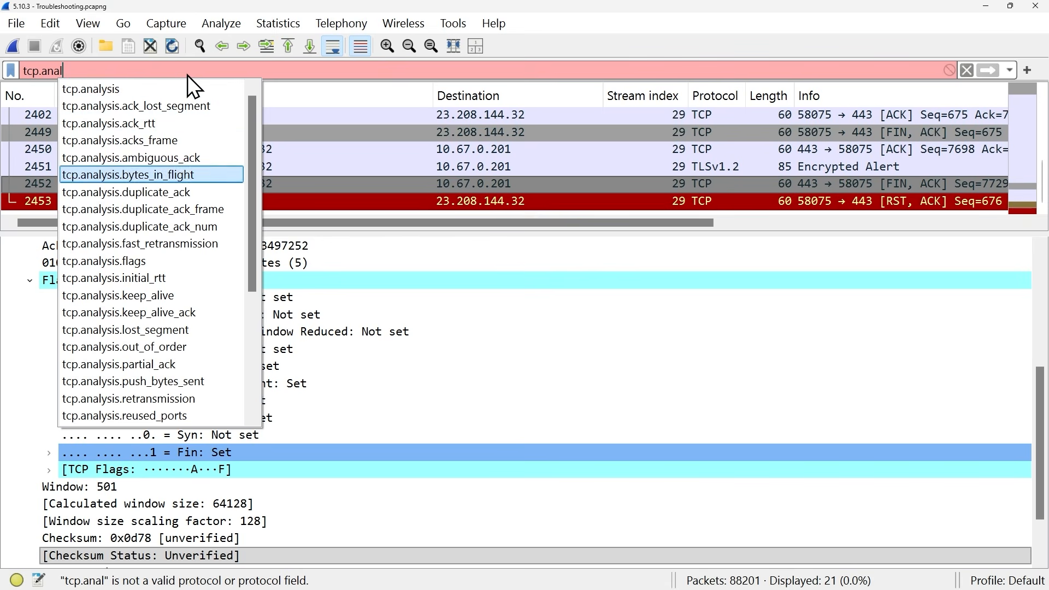
key("Down")
key("Down")
key("Down")
key("Down")
key("Down")
key("Down")
key("Down")
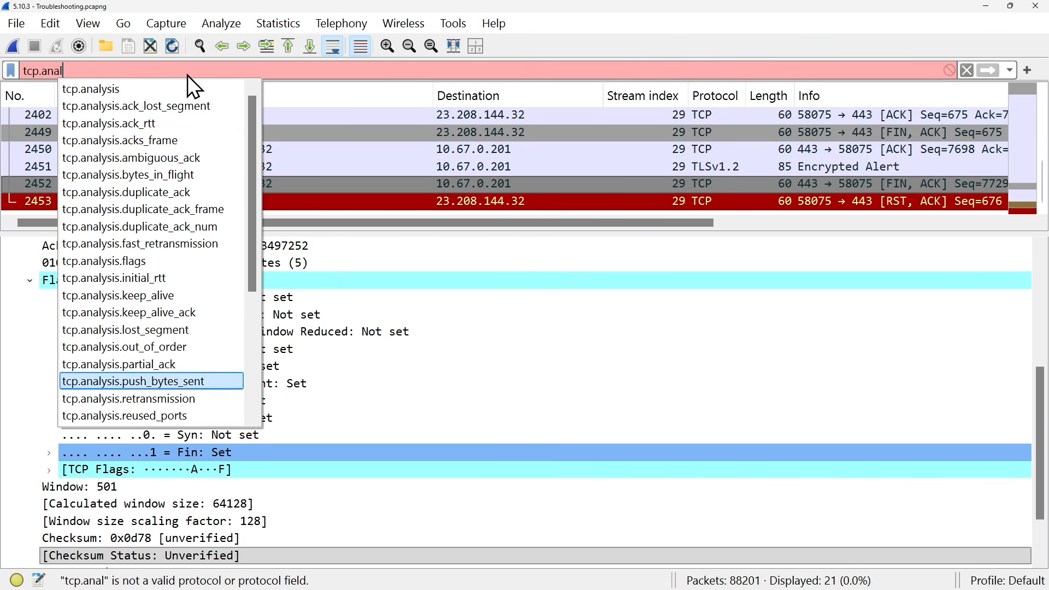
key("Up")
key("Return")
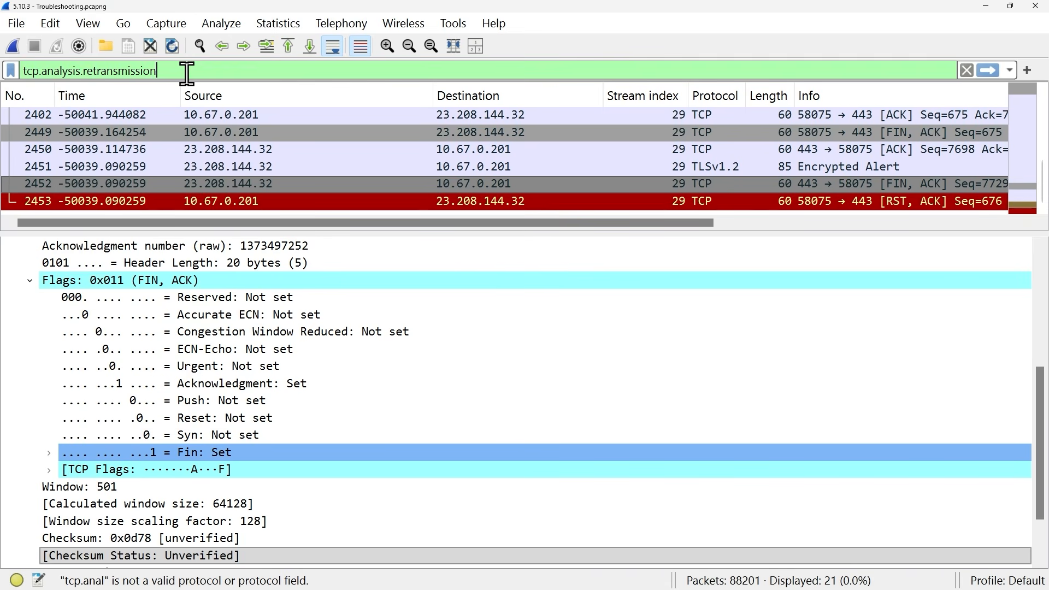
key("Return")
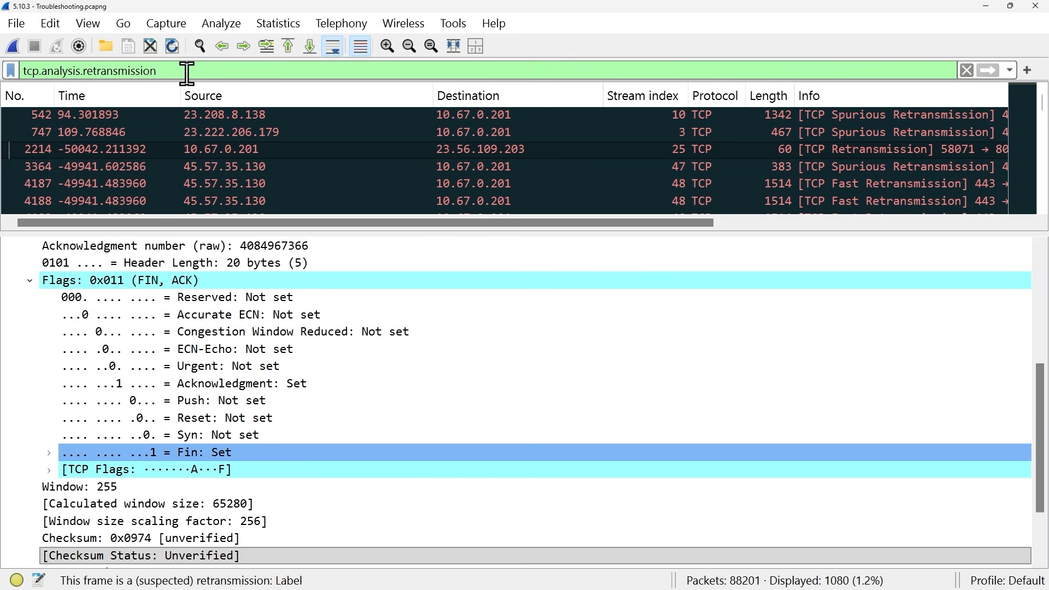
- Expand the SEQ/ACK analysis and TCP Analysis Flags of the retransmitted packet and select its expert info
scroll(80, 533, "down", 2)
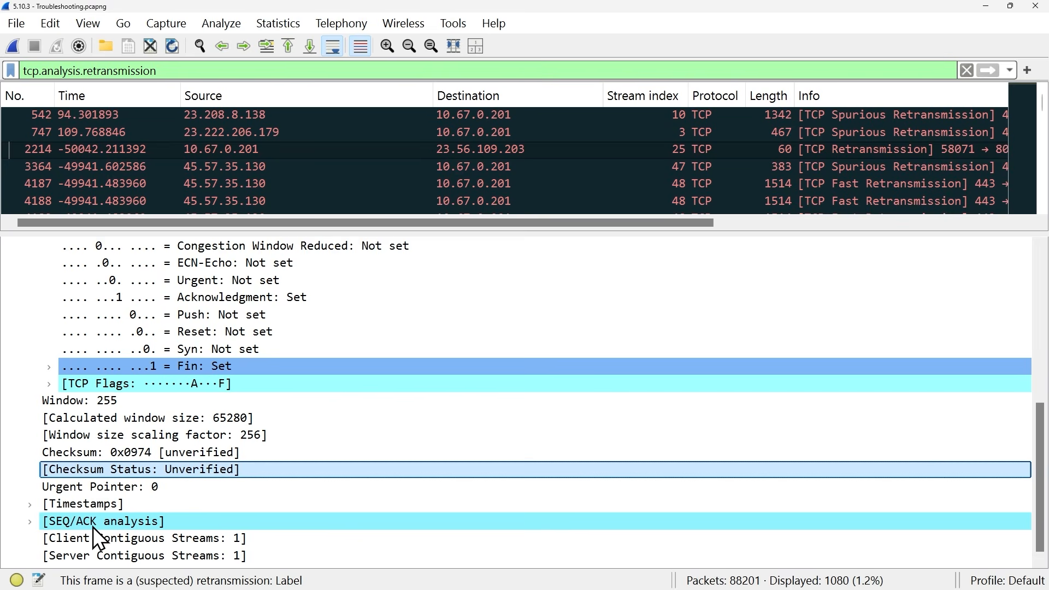
left_click(29, 522)
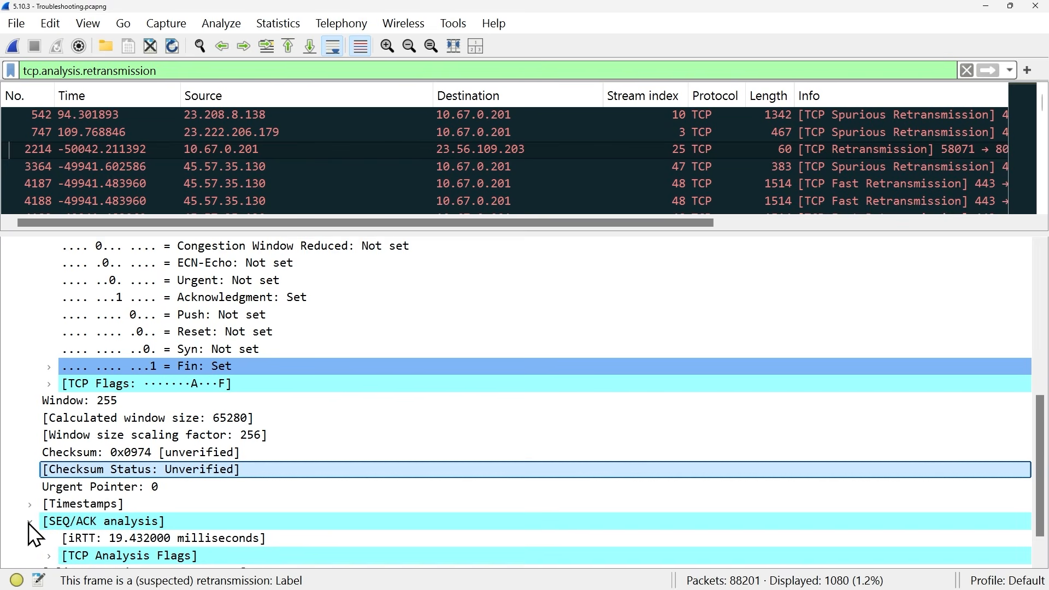
scroll(219, 528, "down", 1)
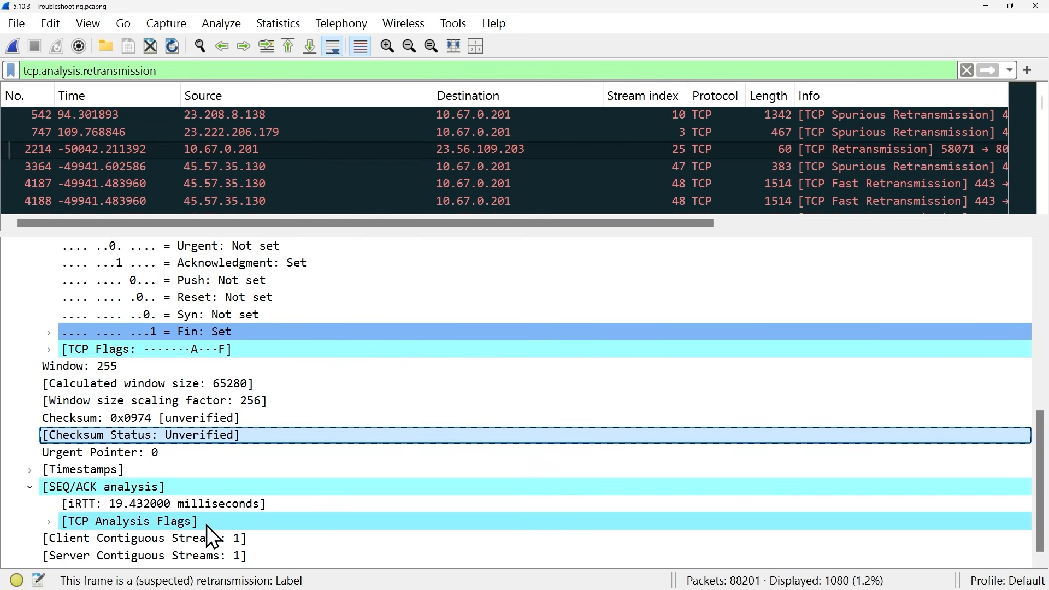
left_click(49, 522)
scroll(316, 494, "down", 1)
left_click(320, 489)
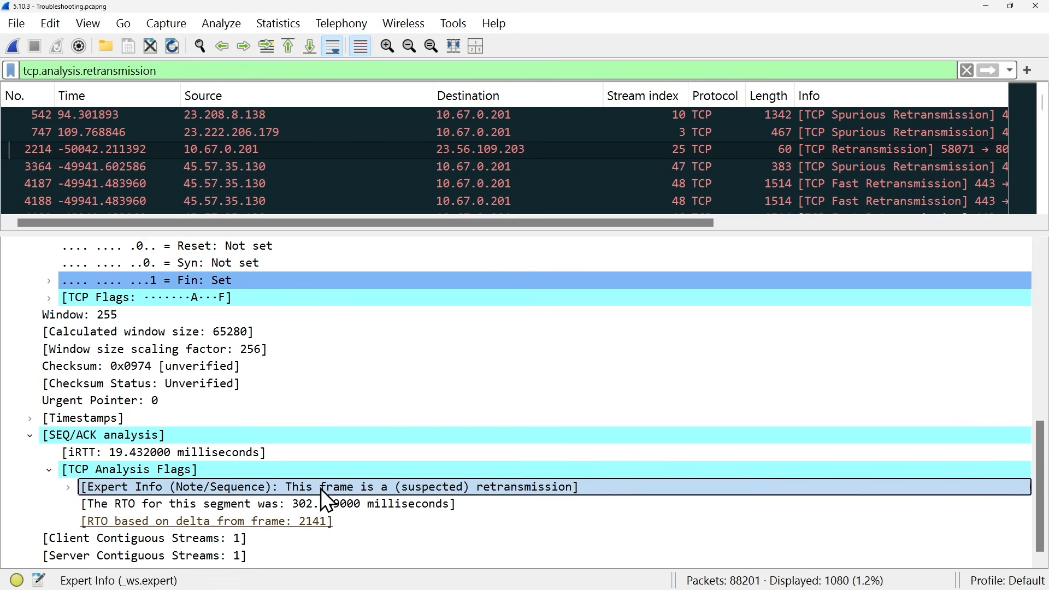
- Move through the next retransmitted packets in the filtered list
left_click(246, 47)
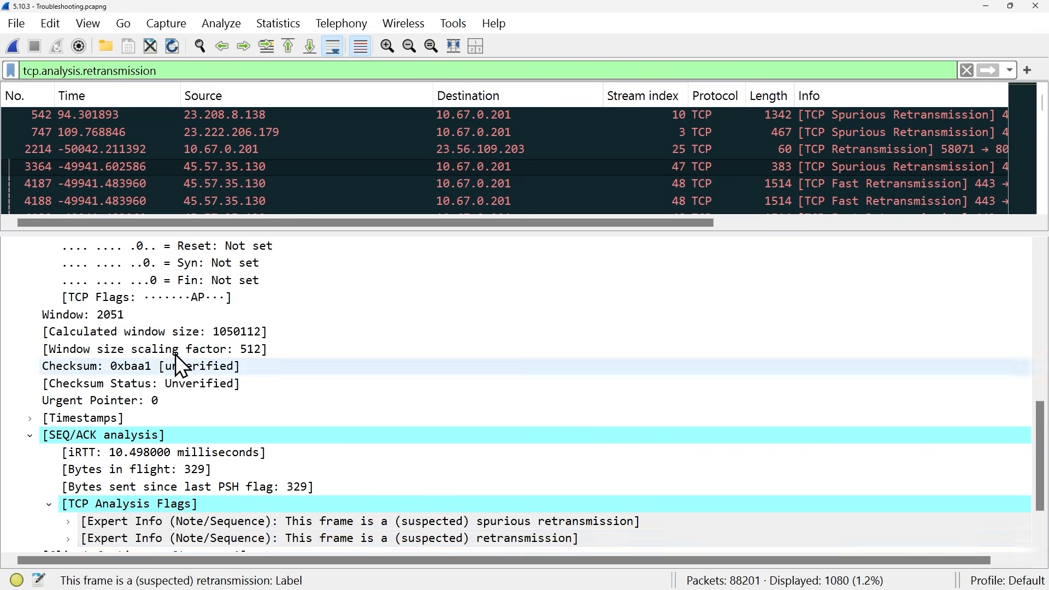
left_click(247, 45)
left_click(247, 46)
left_click(247, 47)
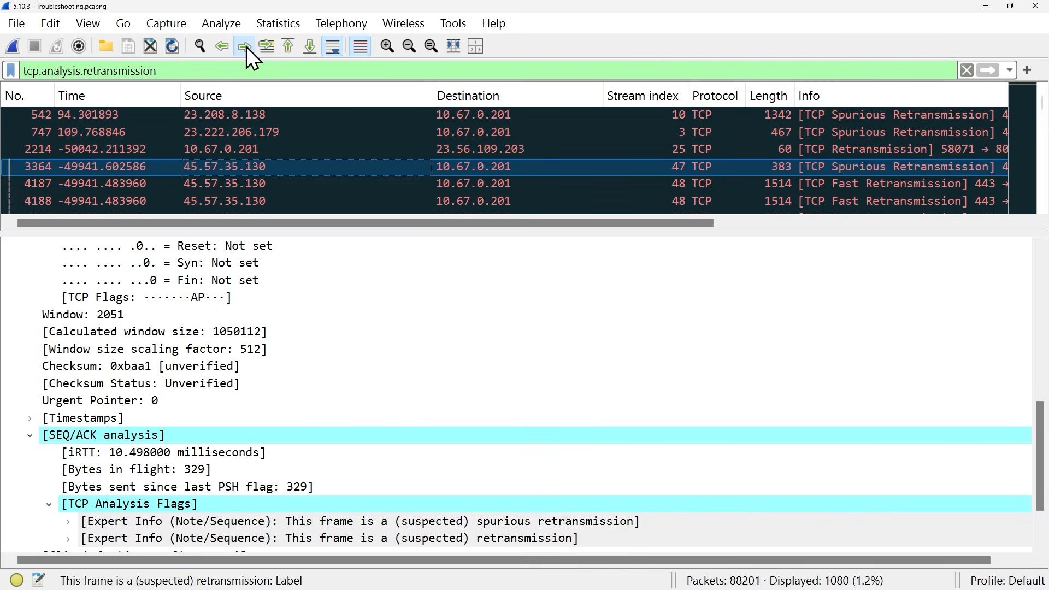
left_click(247, 46)
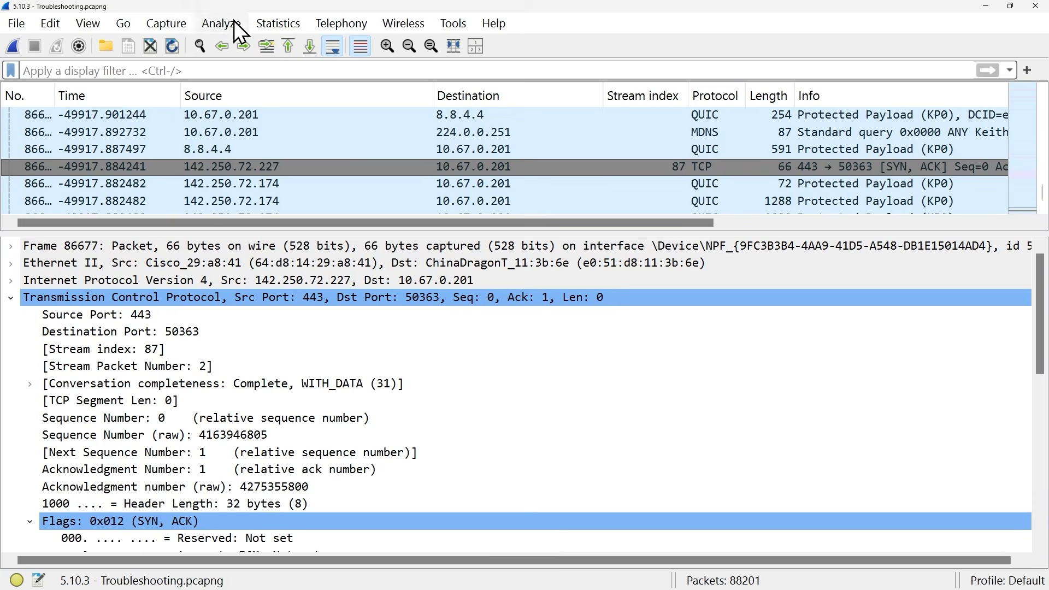
- Open TCP Conversations statistics, sort by packet count, and apply the one-packet IPv6 conversation on stream 11 as a display filter
left_click(270, 23)
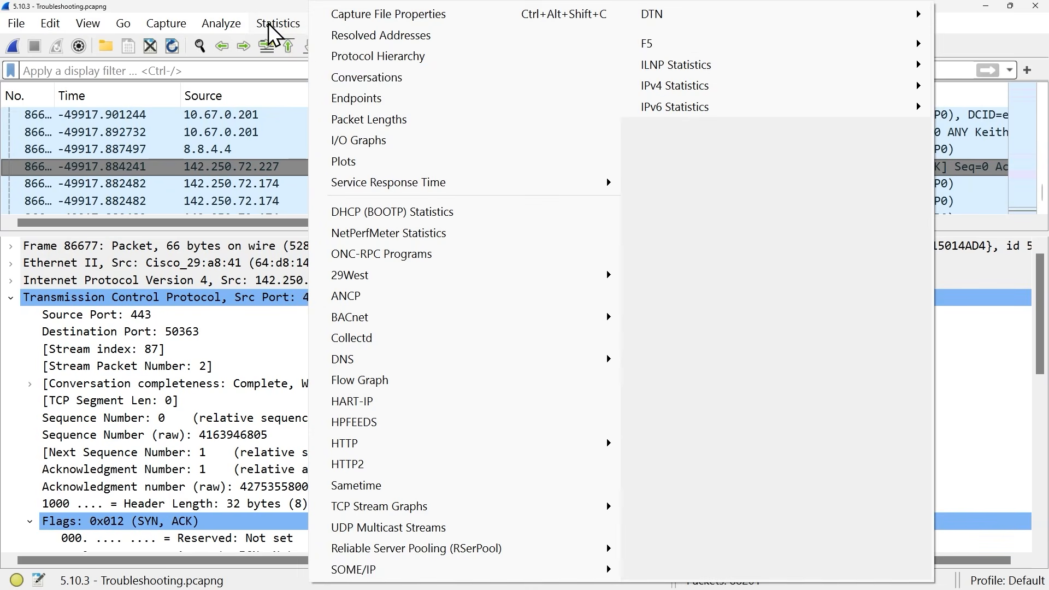
left_click(369, 75)
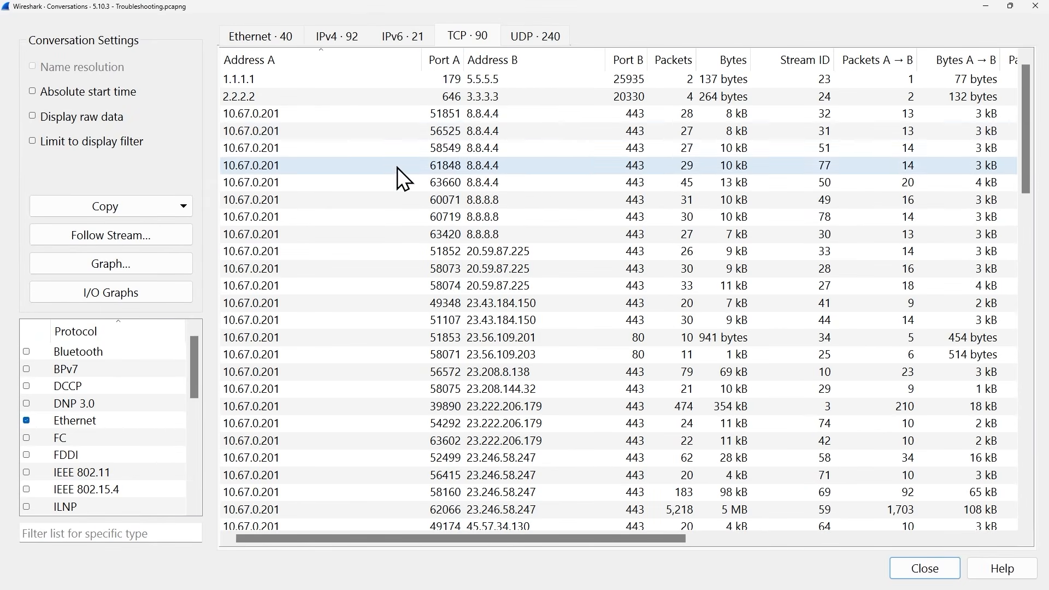
left_click(683, 60)
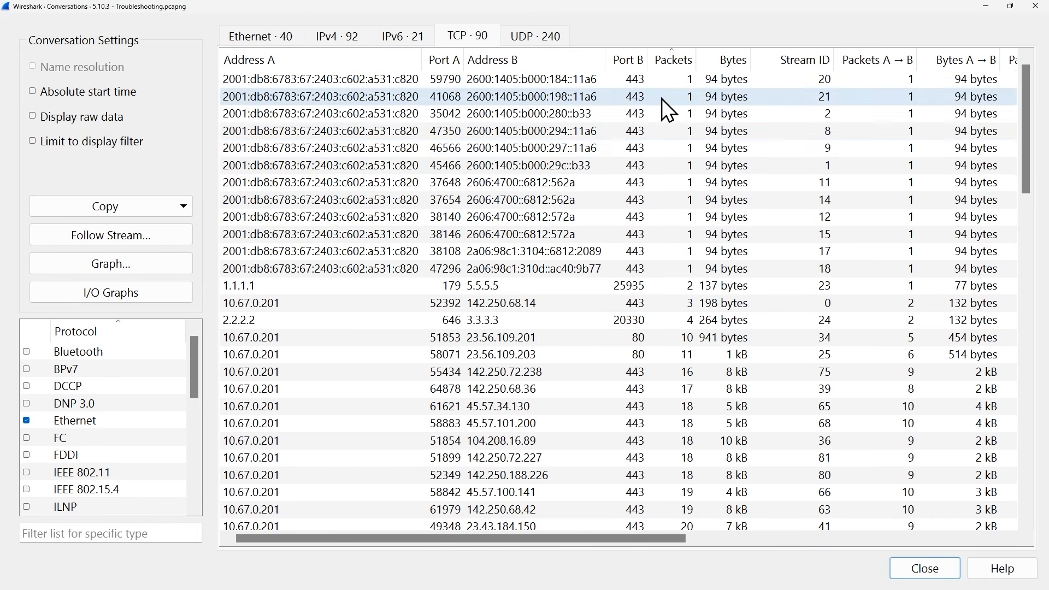
left_click(552, 182)
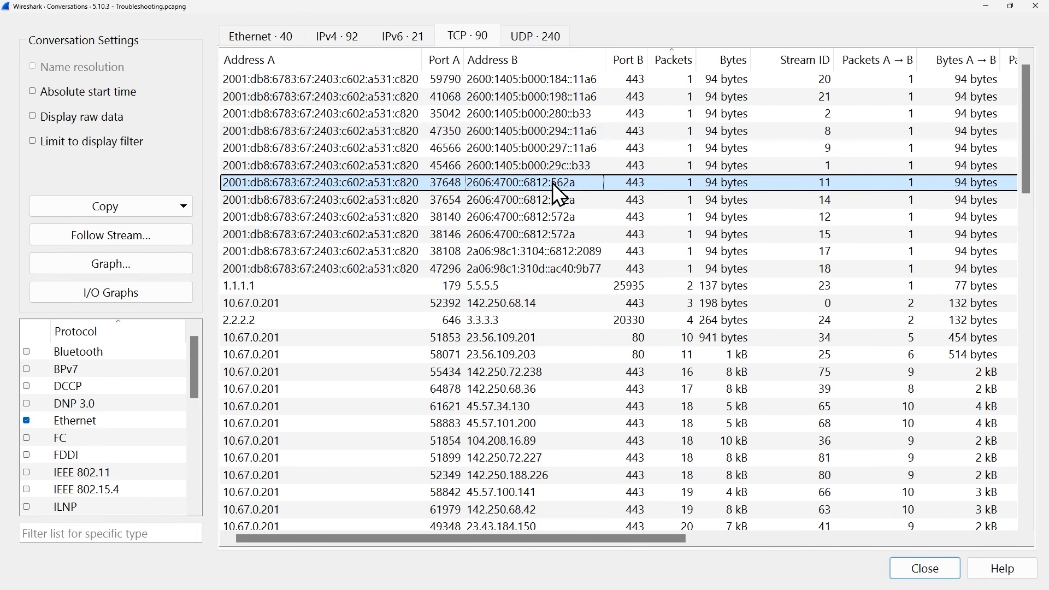
right_click(553, 182)
mouse_move(711, 172)
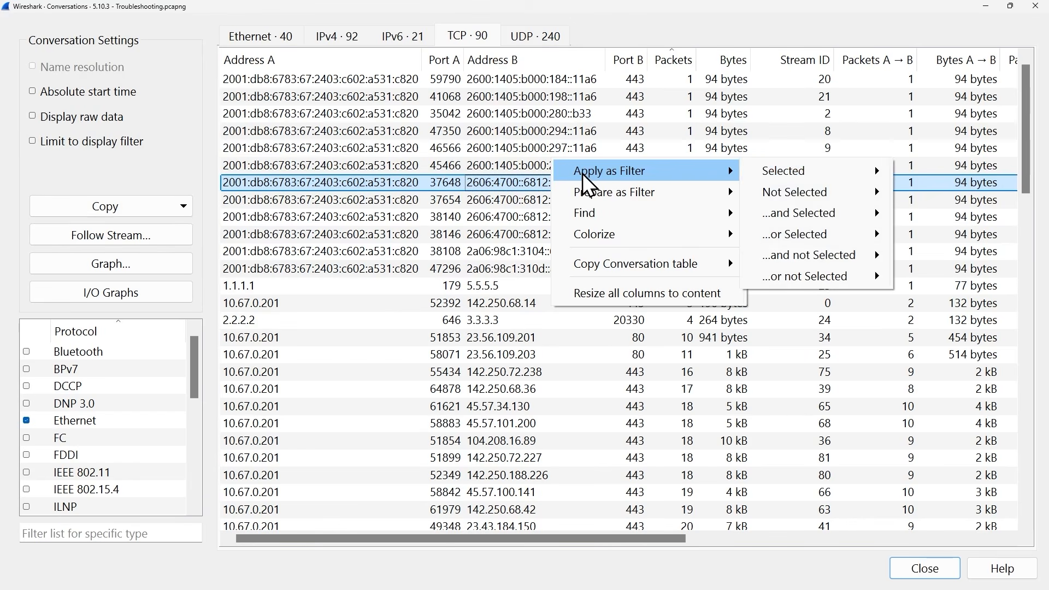
mouse_move(881, 171)
left_click(944, 172)
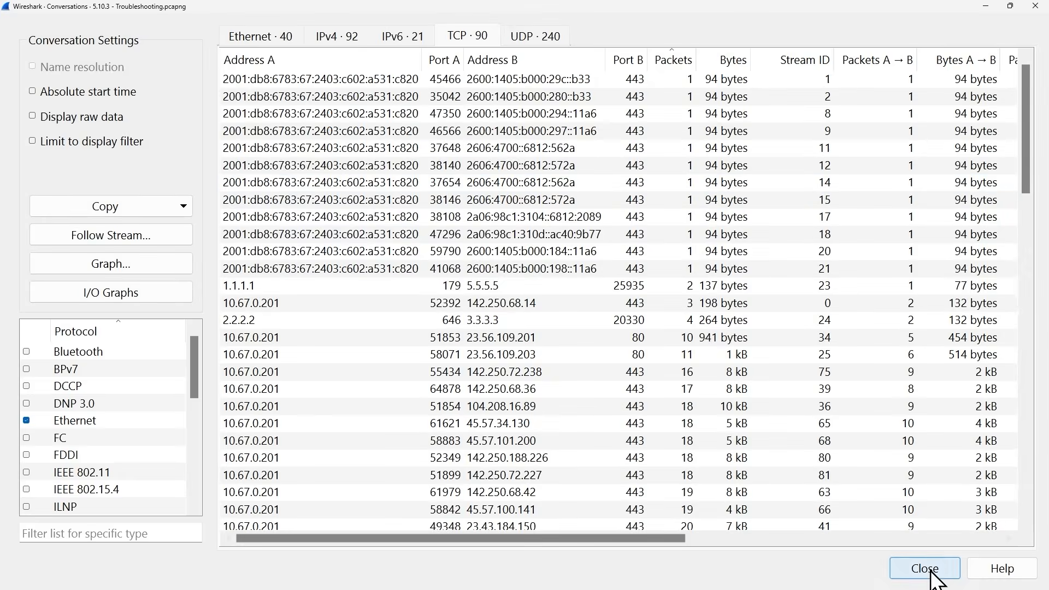
left_click(929, 568)
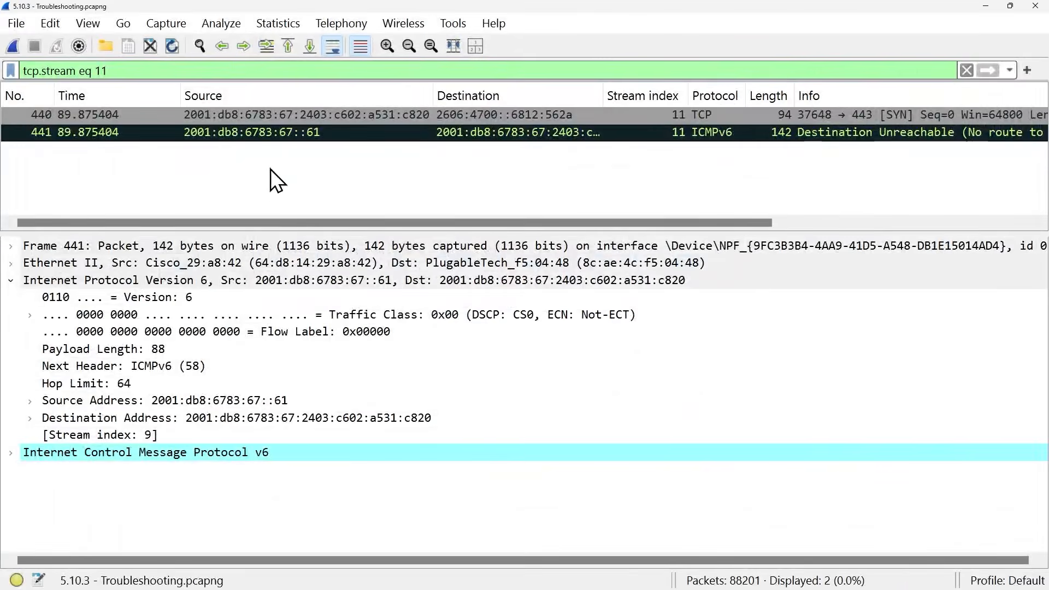
- Select the ICMPv6 Destination Unreachable packet in the filtered stream and review its IPv6 header
left_click(294, 114)
left_click(299, 128)
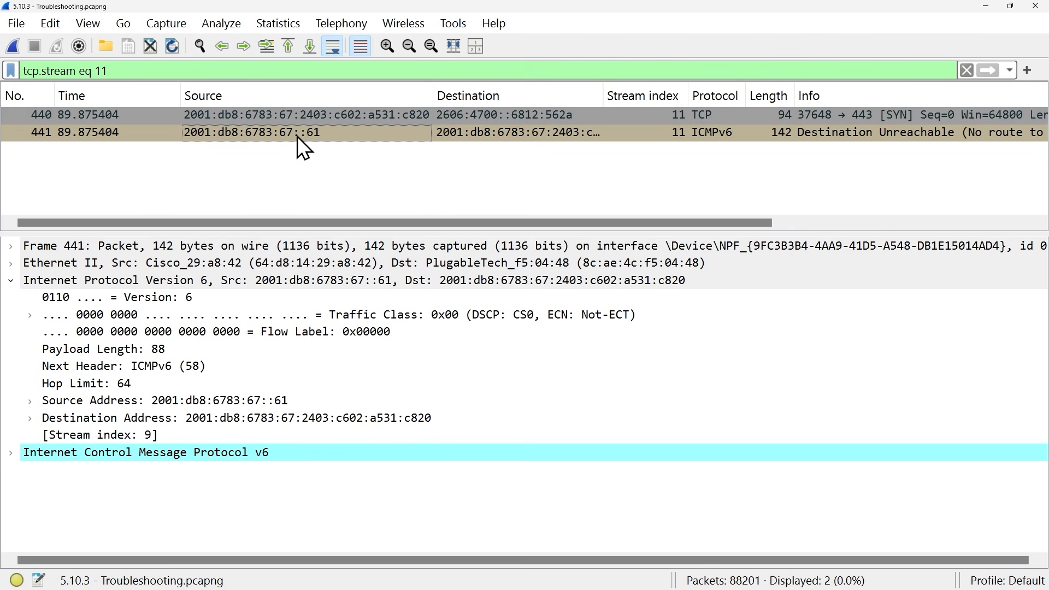
left_click(297, 136)
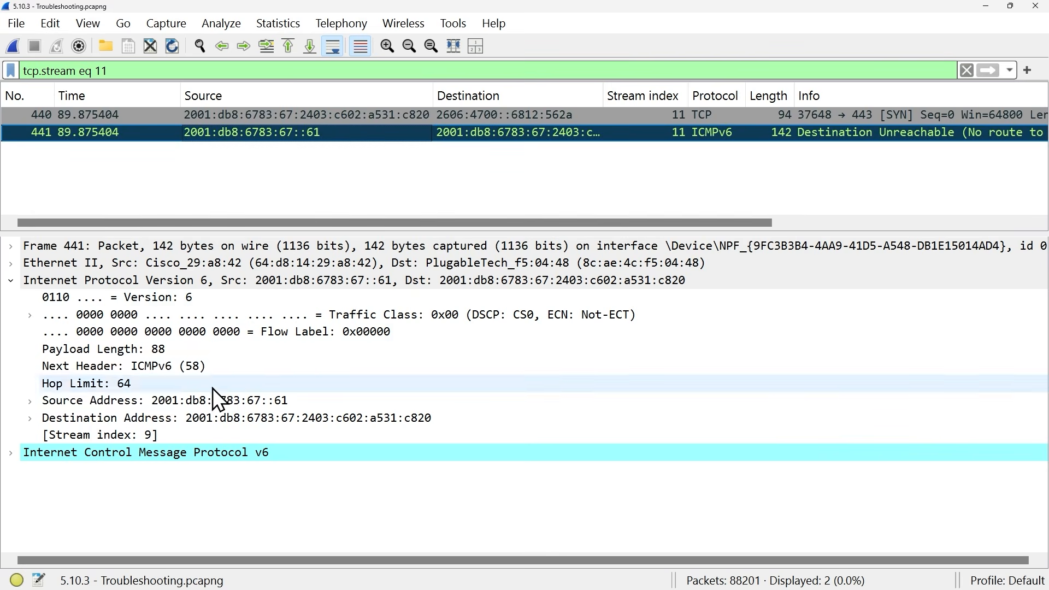